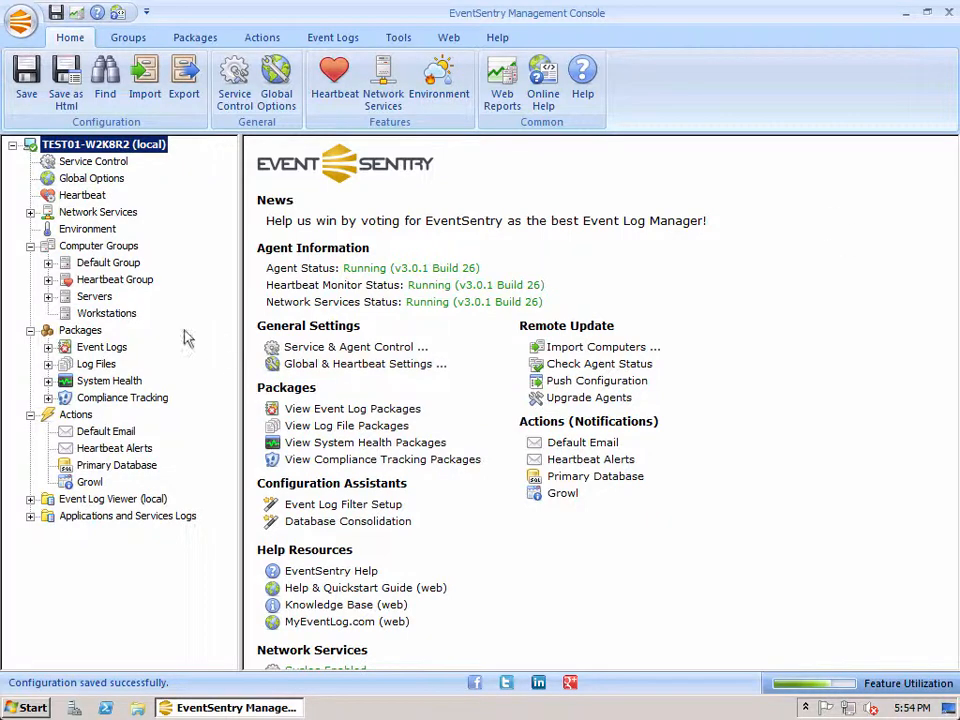
Review the Microsoft-Windows-Backup events under Applications and Services Logs, including the error entry, and collapse the log list
left_click(75, 518)
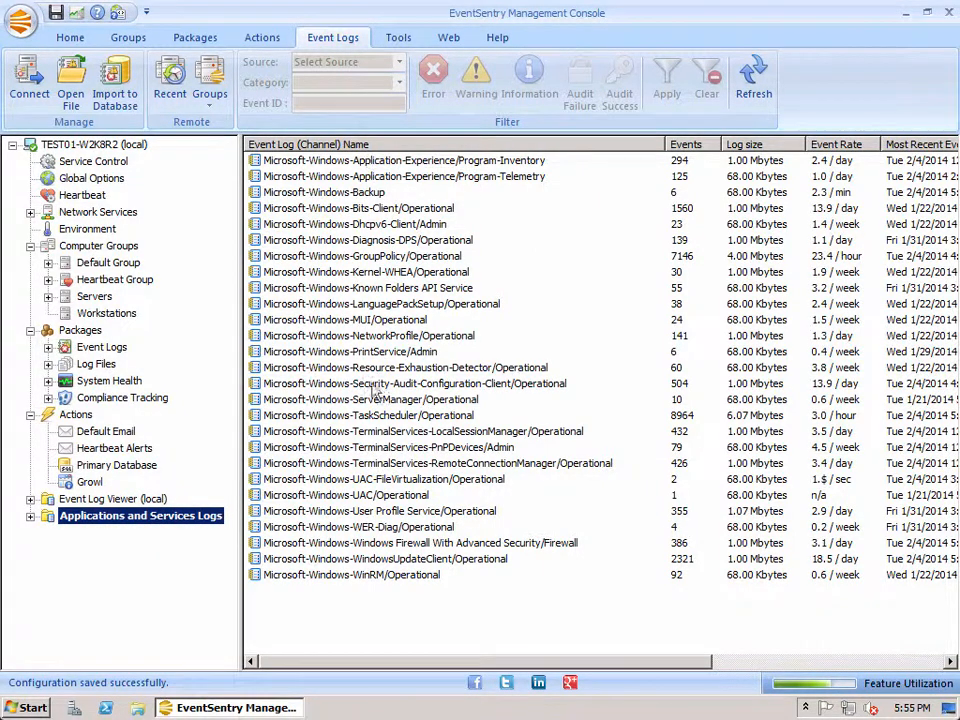
left_click(389, 576)
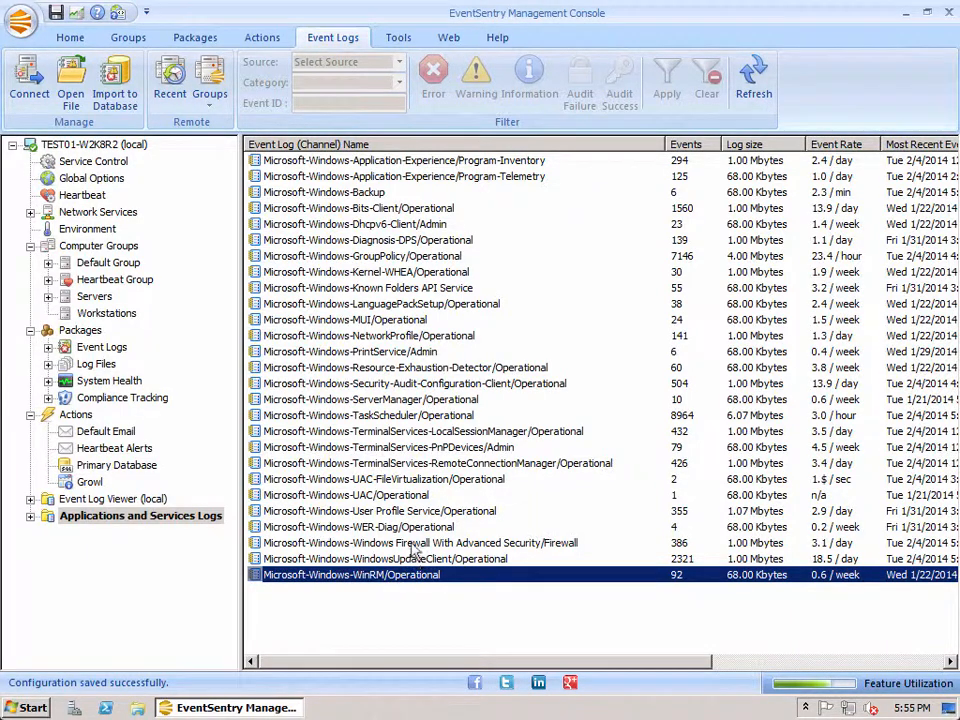
left_click(380, 193)
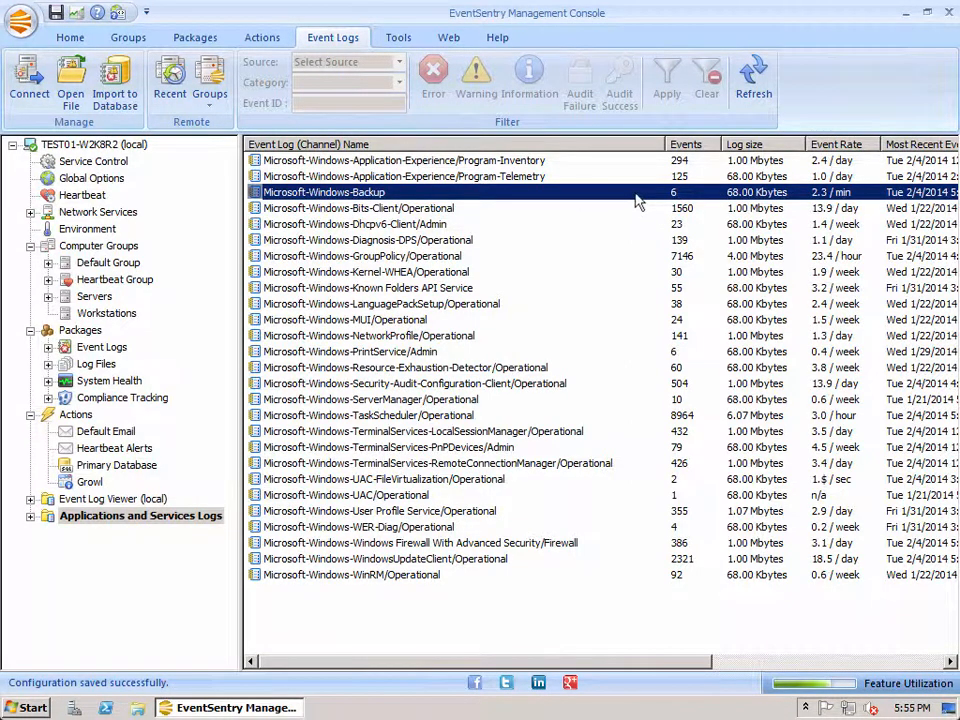
double_click(579, 195)
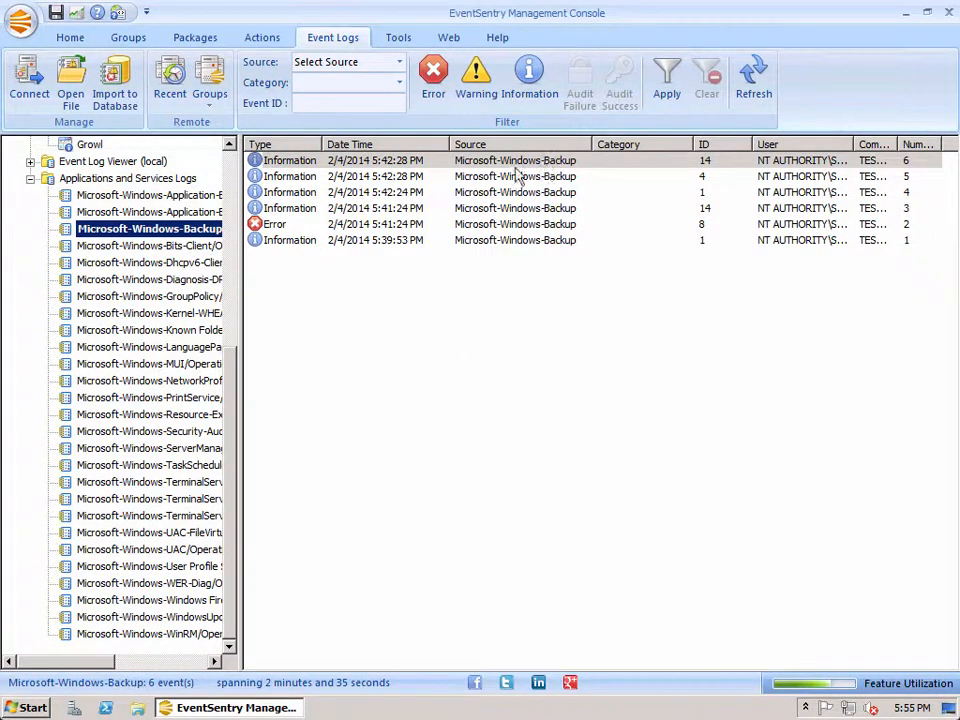
left_click(640, 244)
left_click(280, 226)
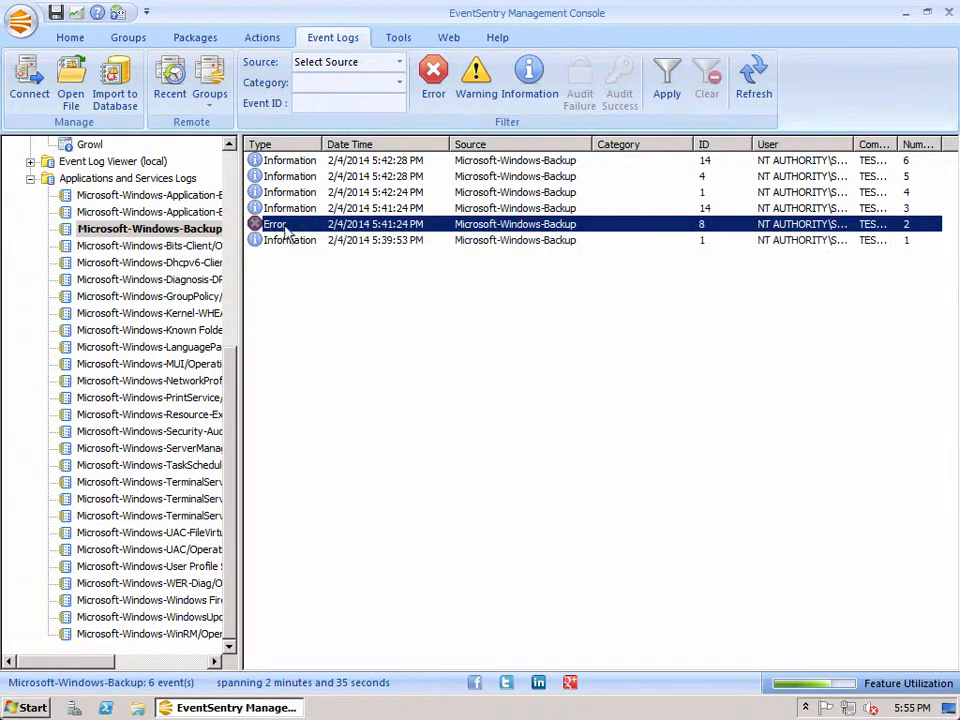
left_click(505, 193)
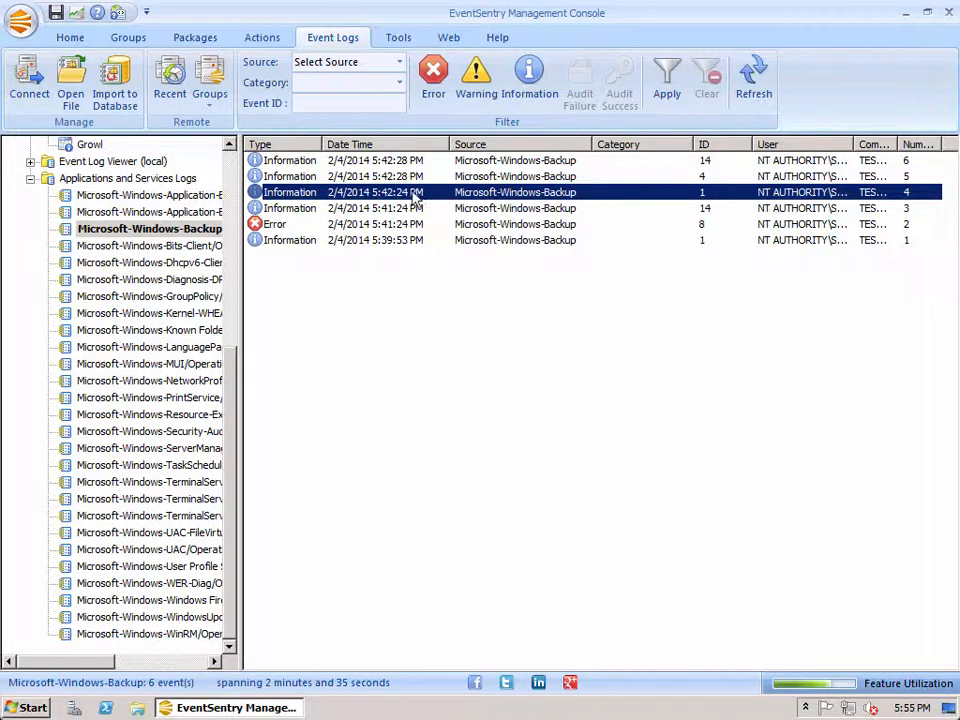
left_click(31, 179)
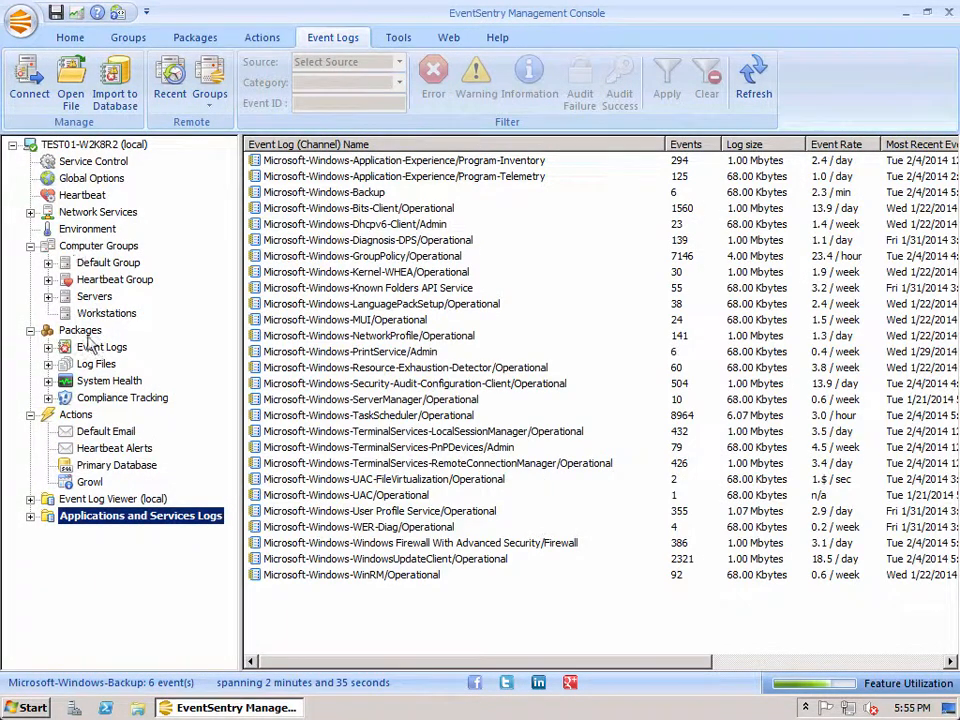
Examine the available schedule types of the EventSentry Warnings filter in the Email Notification event log package
left_click(88, 350)
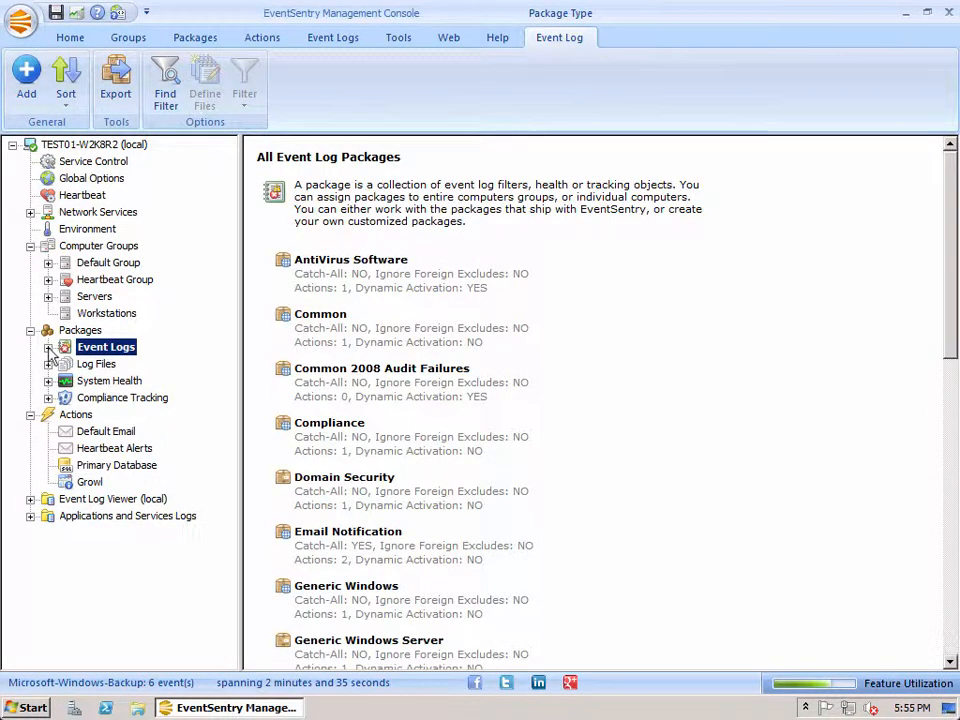
left_click(48, 347)
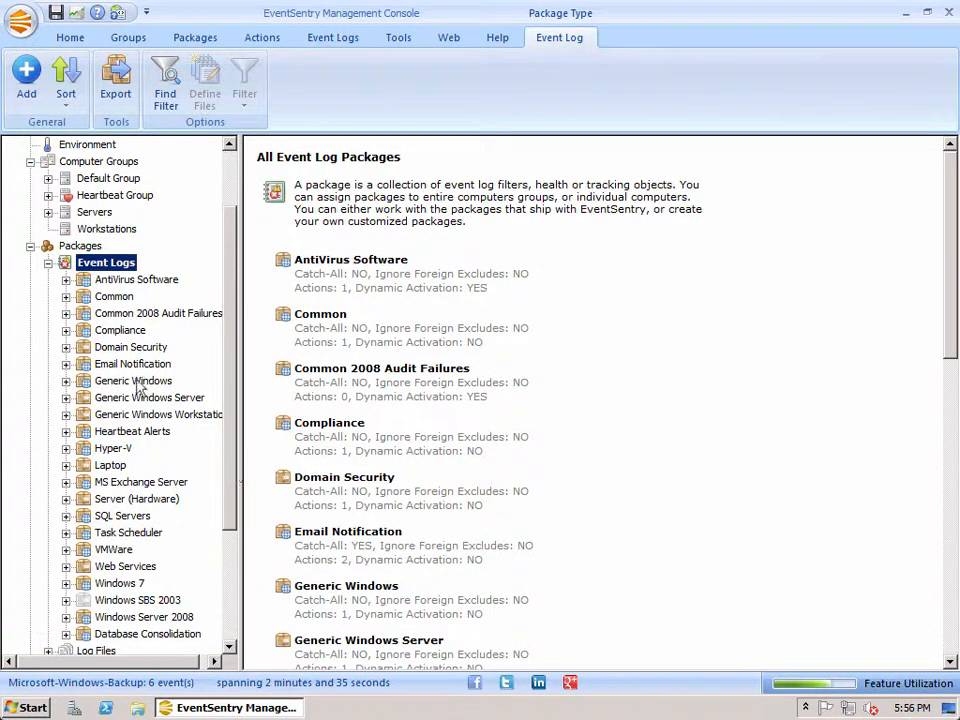
left_click(66, 364)
left_click(177, 432)
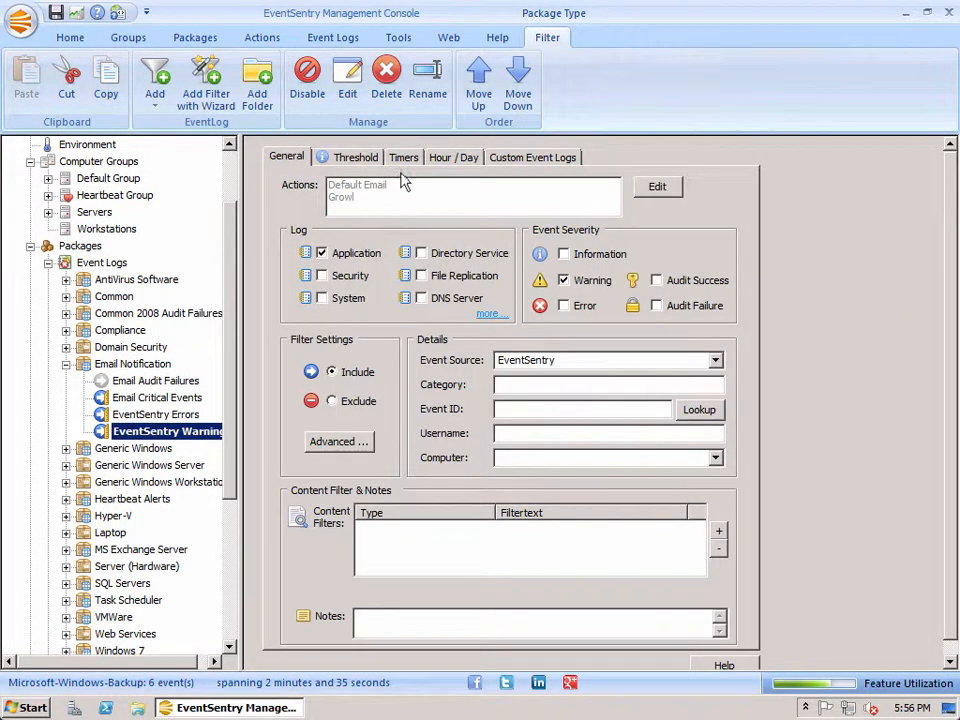
left_click(452, 158)
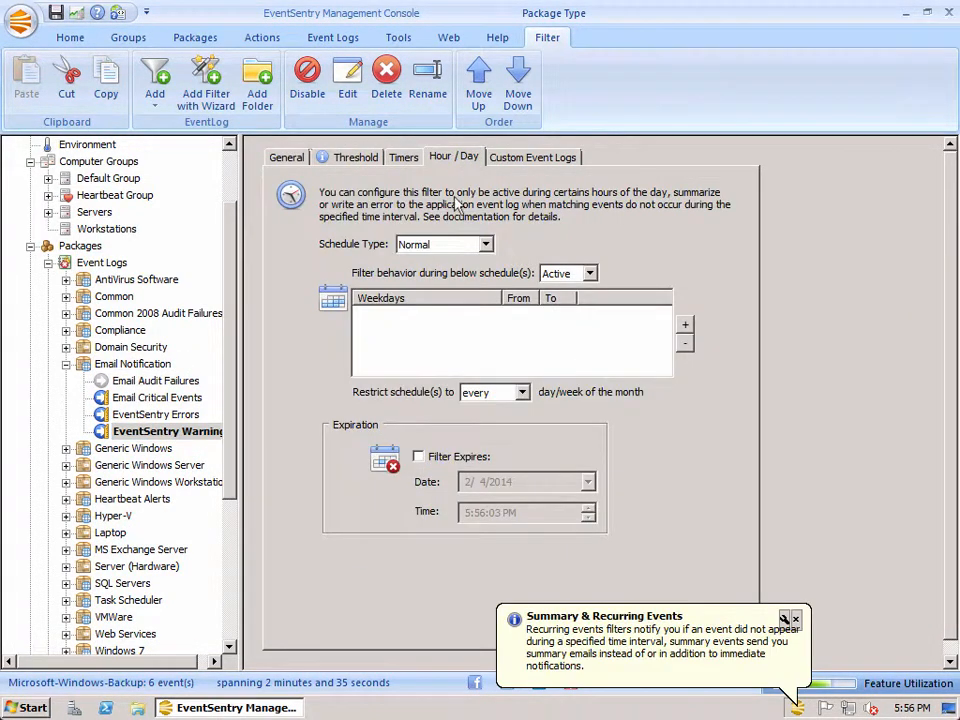
left_click(485, 244)
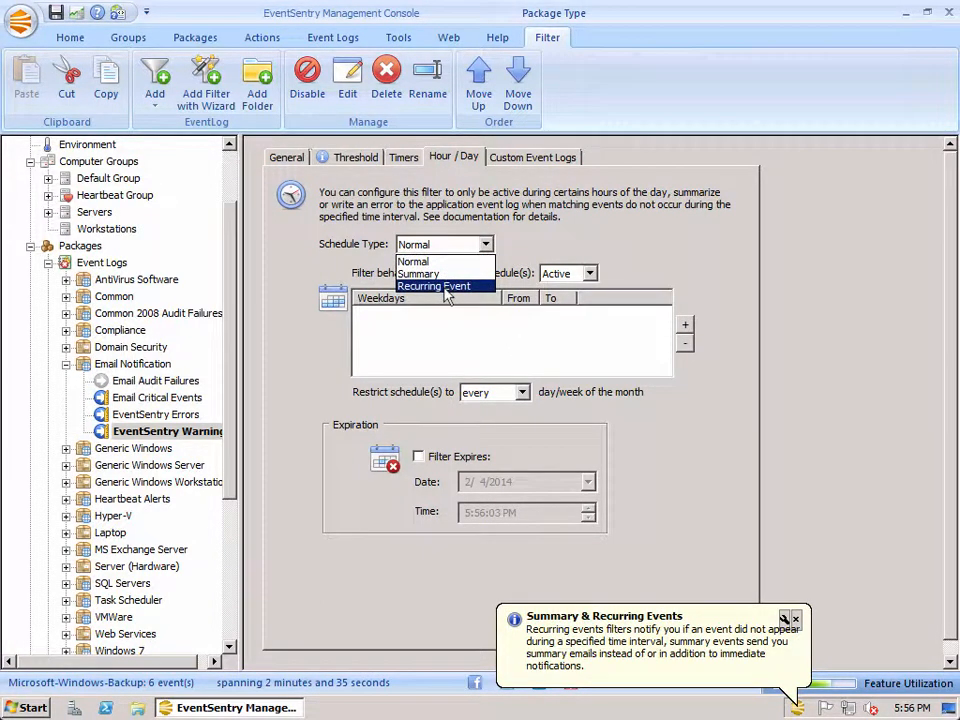
left_click(622, 262)
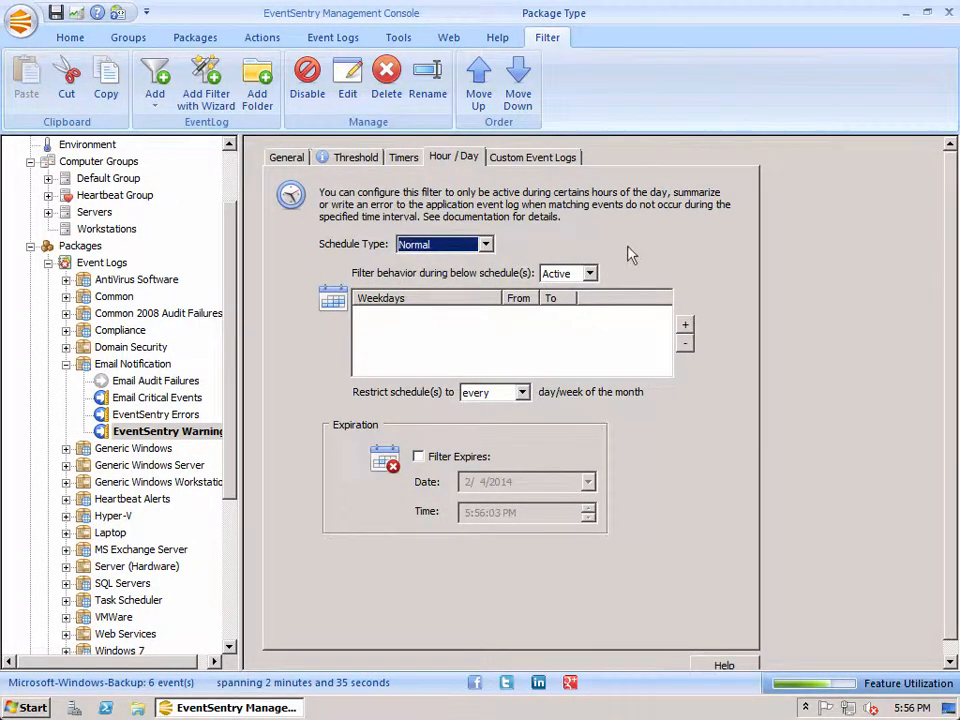
left_click(66, 364)
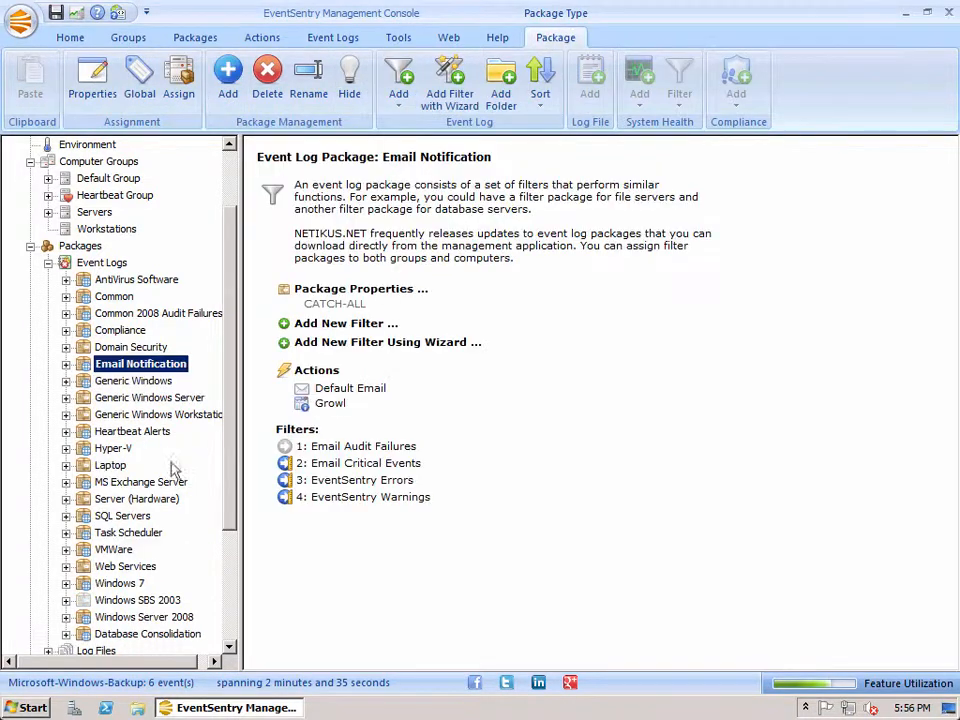
Add a new event log package named Backup TEST01
left_click(89, 265)
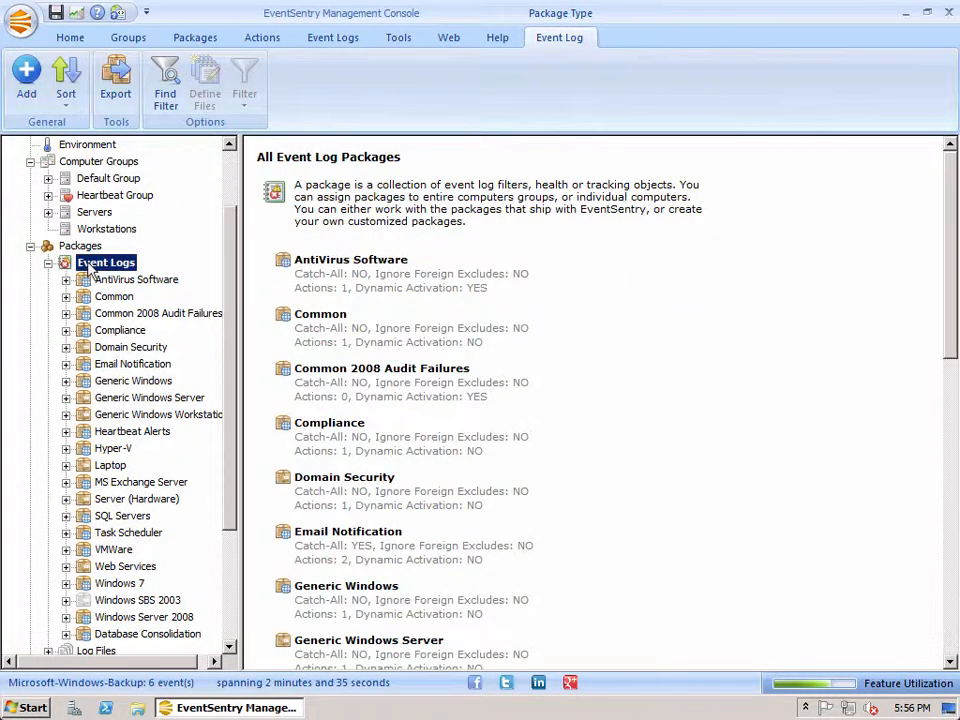
left_click(40, 88)
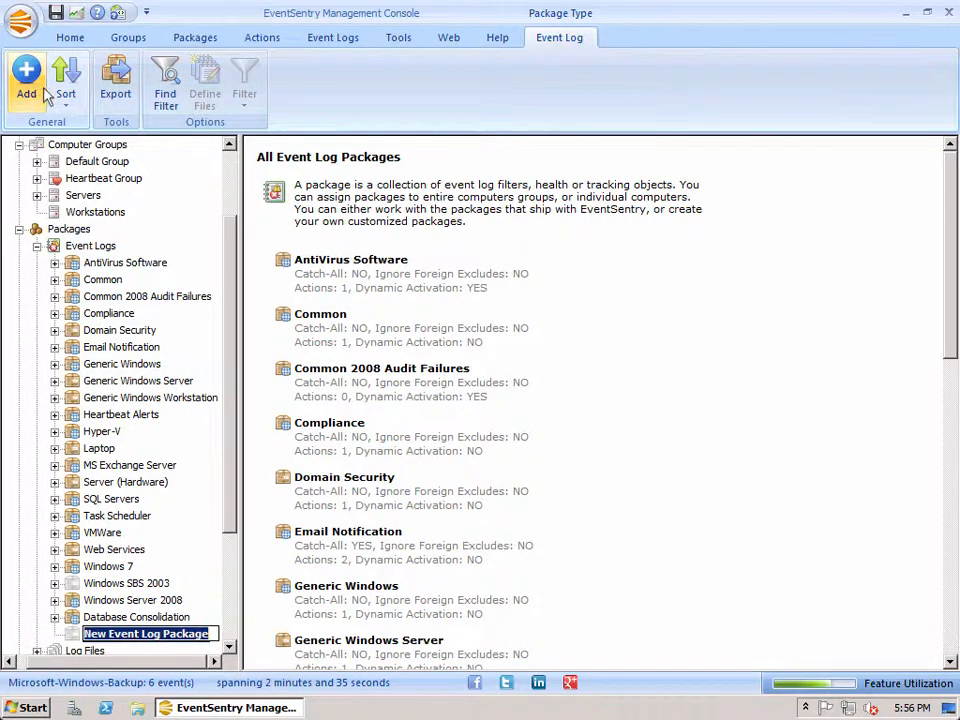
type("Backu")
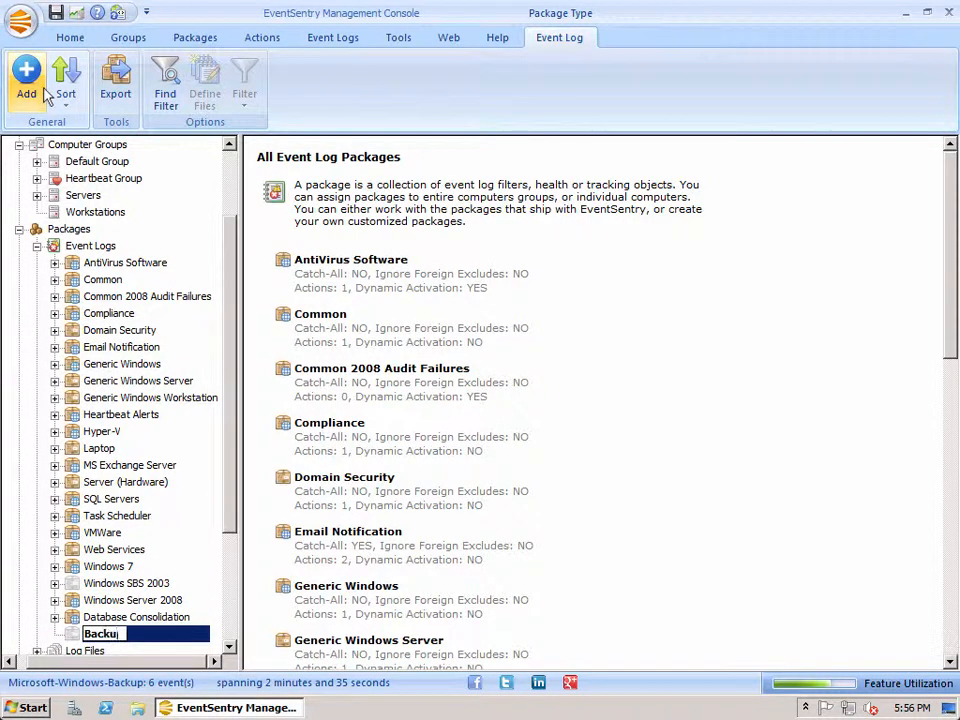
type("p TEST01")
key("Return")
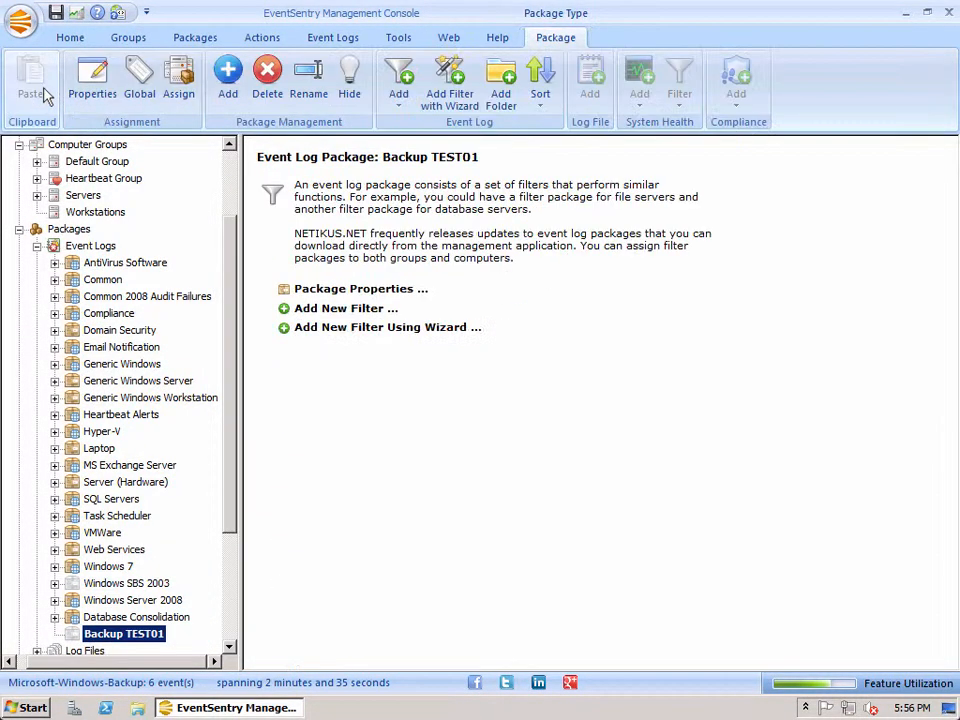
Assign the Backup TEST01 package to the computer TEST01-W2K8R2 in the Default Group
left_click(178, 92)
left_click(342, 113)
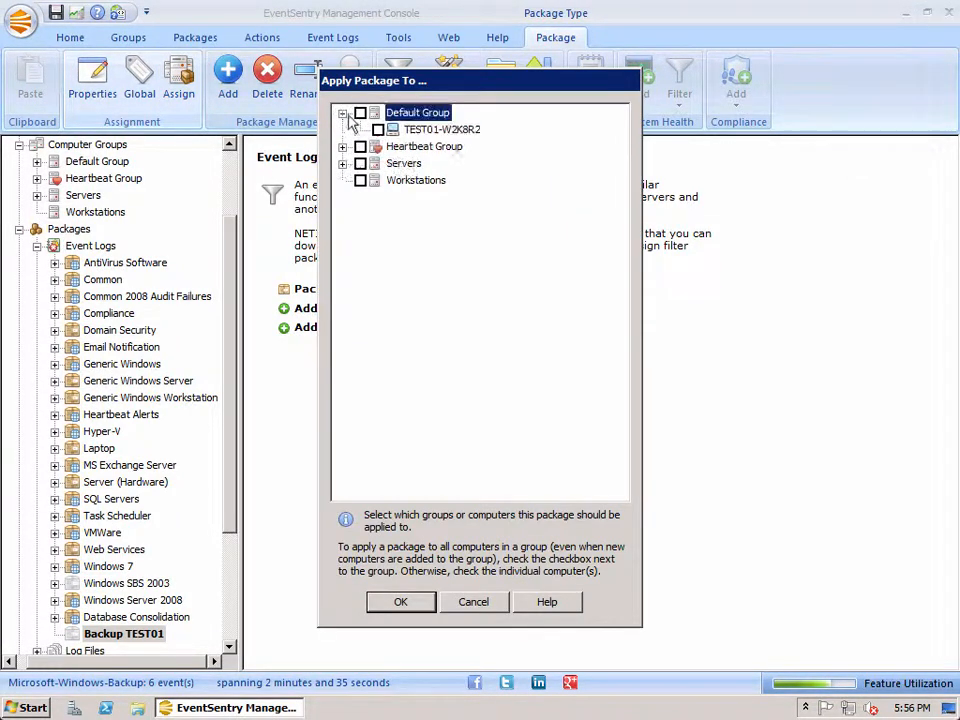
left_click(378, 130)
left_click(404, 603)
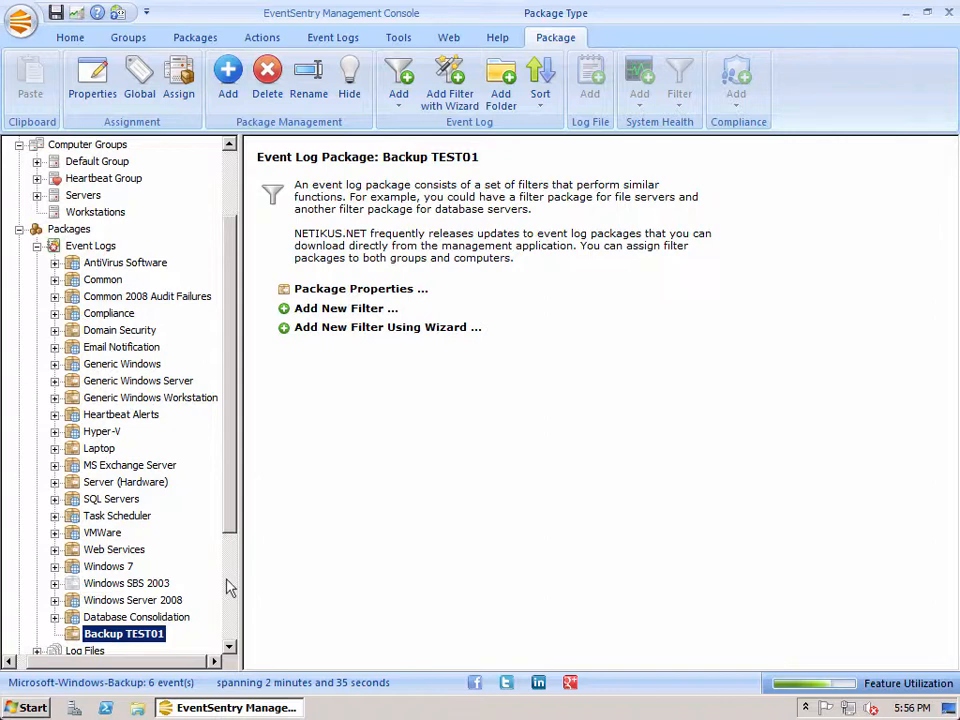
Open the Microsoft-Windows-Backup log under Applications and Services Logs to list its events
scroll(230, 588, "down", 3)
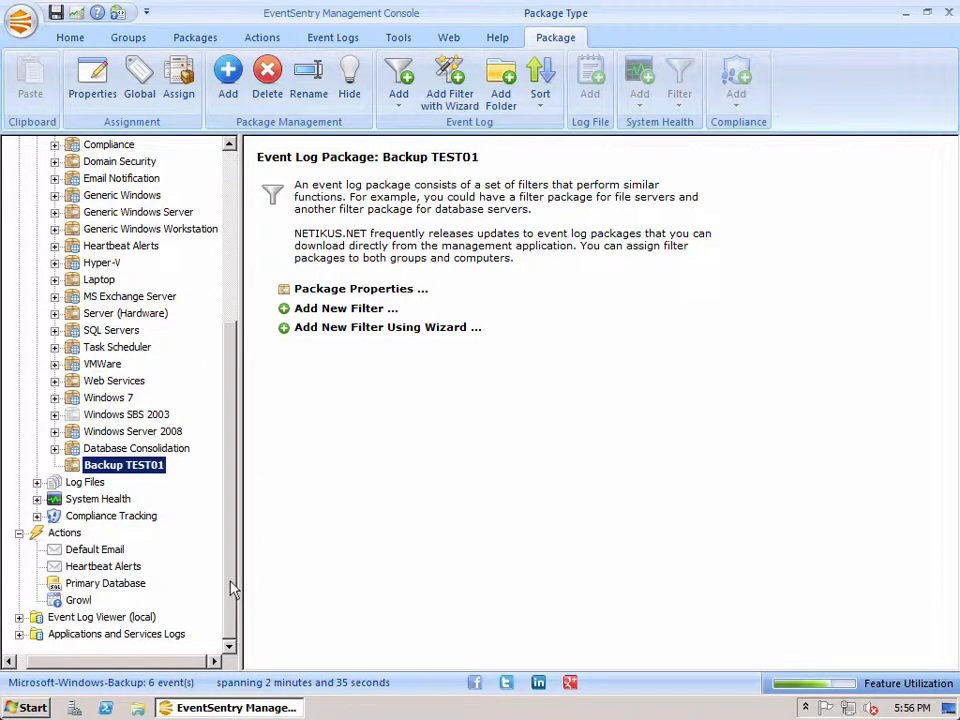
left_click(21, 634)
left_click(125, 229)
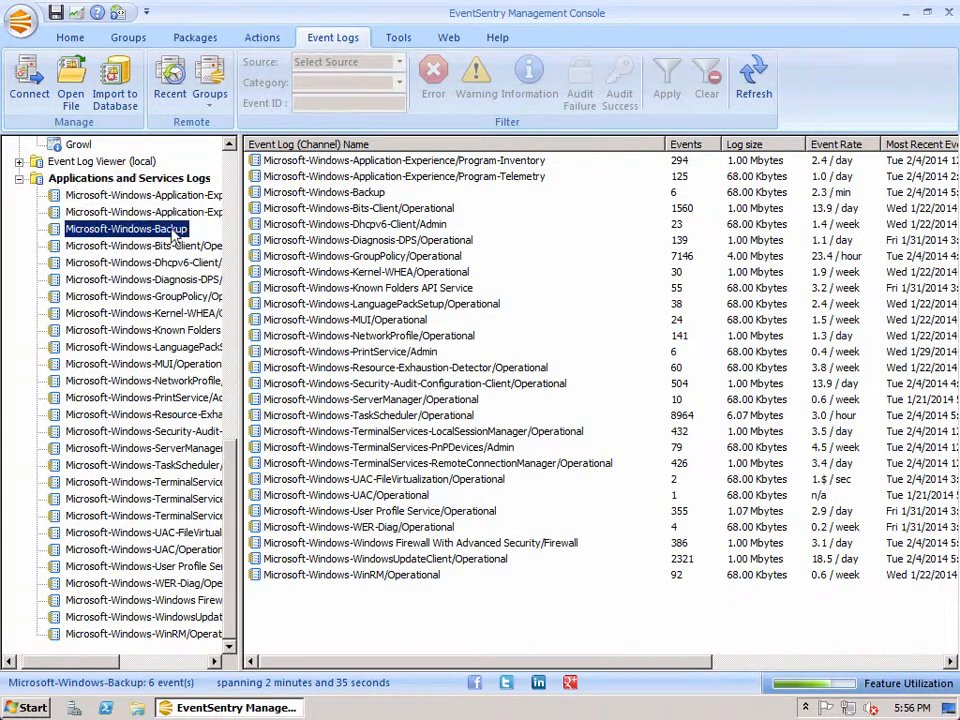
left_click(747, 165)
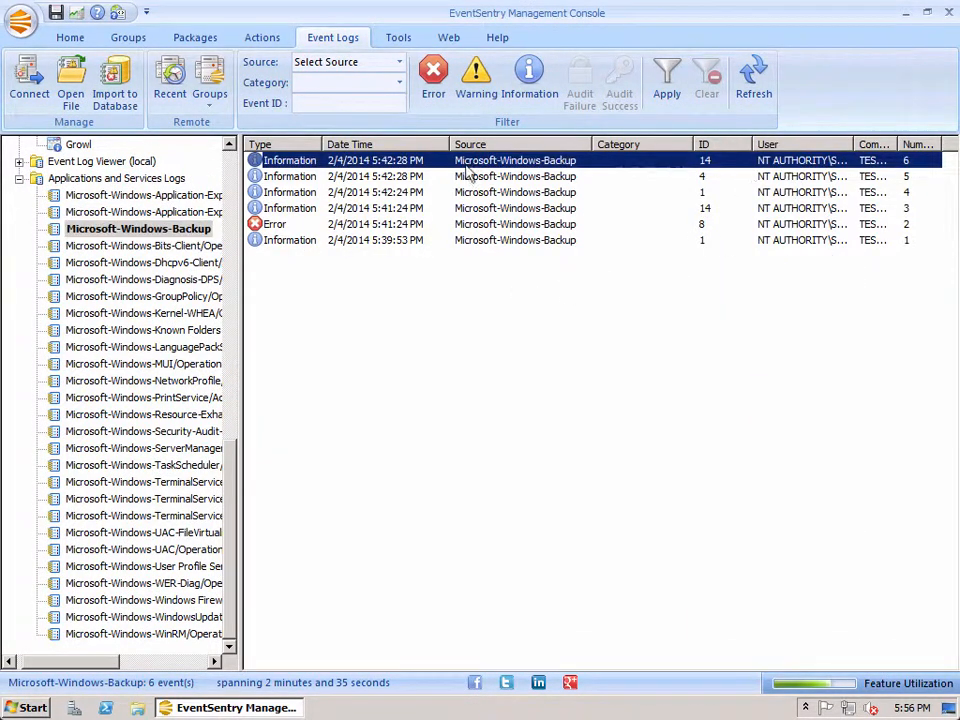
Read the details of the latest backup run's events, from event ID 1 through ID 4 to ID 14
double_click(543, 196)
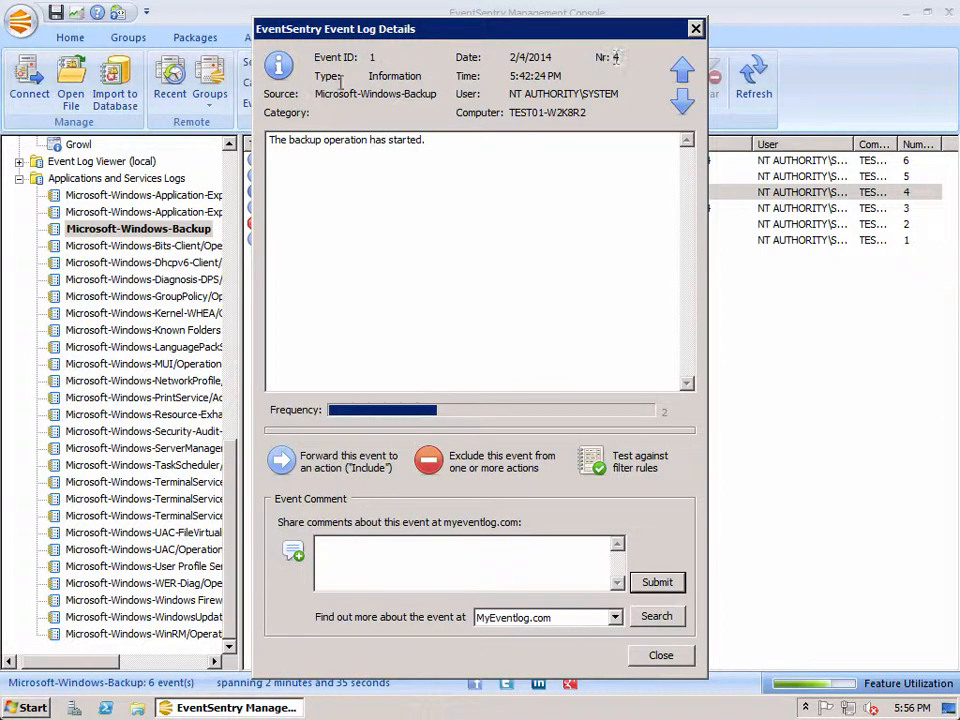
left_click(682, 70)
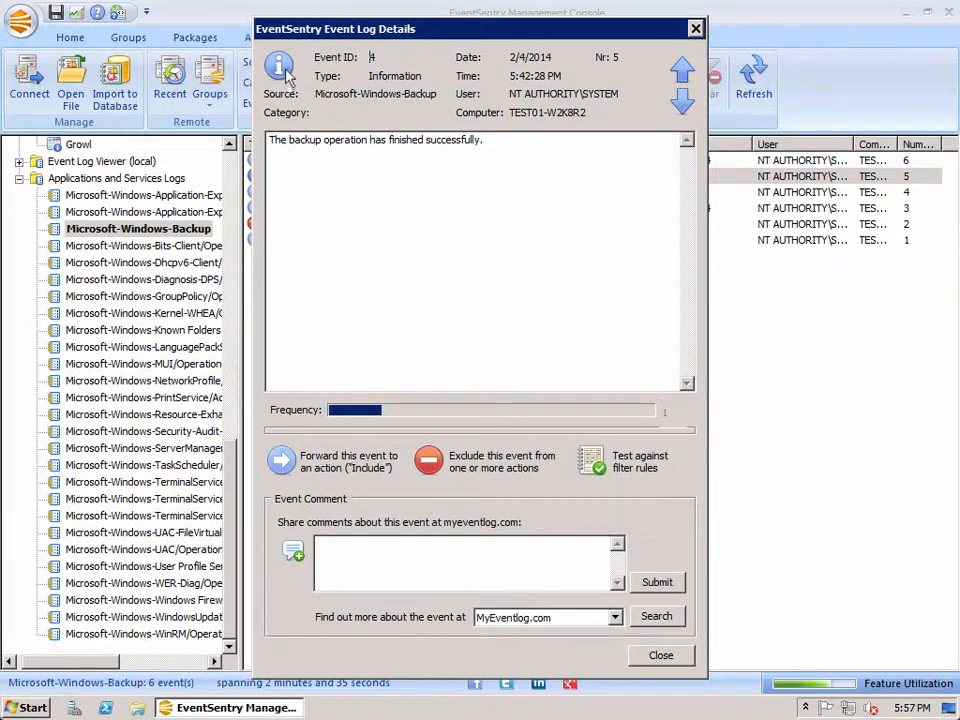
left_click(682, 70)
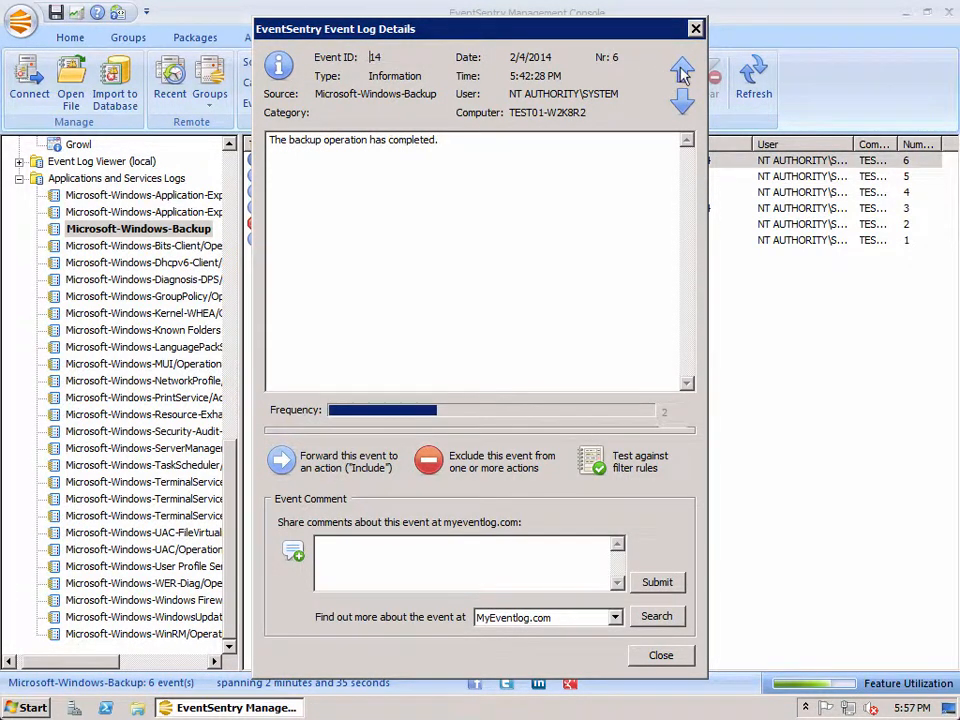
left_click(443, 146)
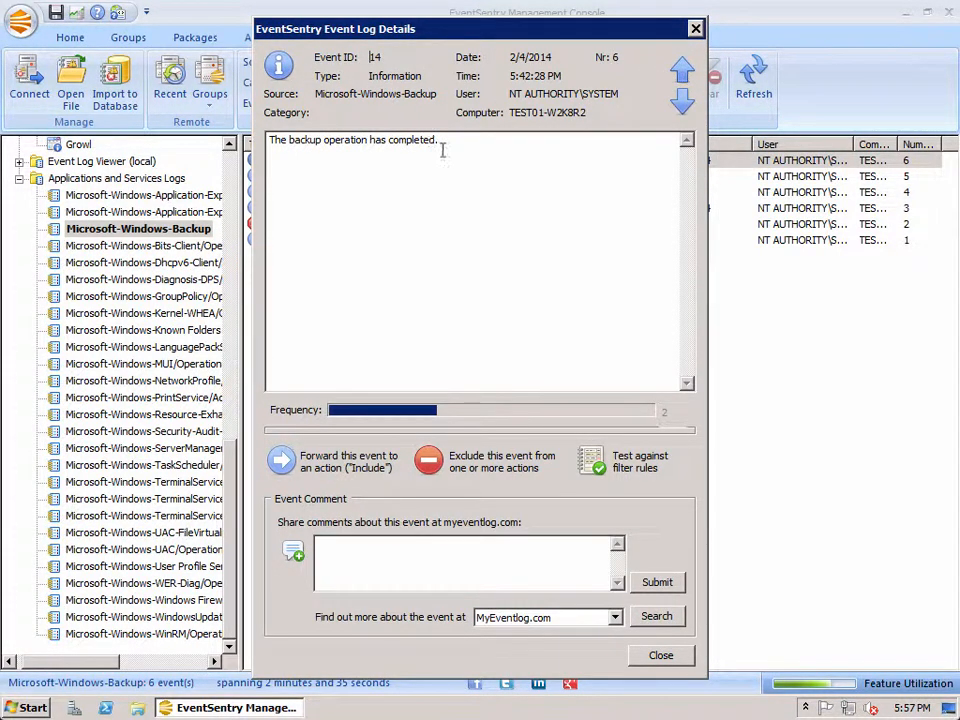
left_click(694, 28)
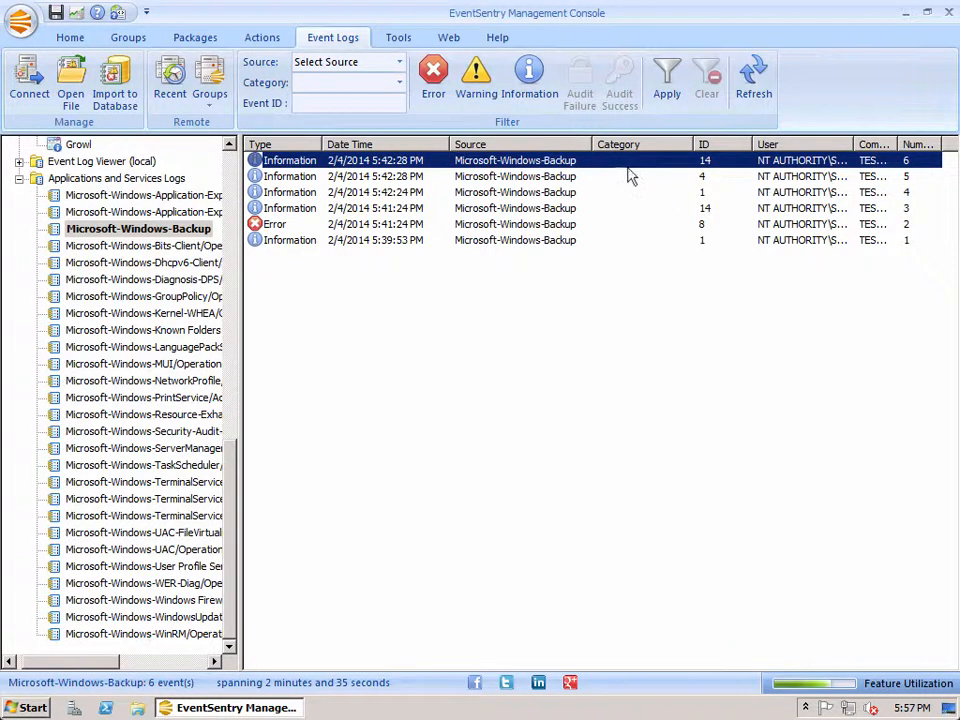
double_click(441, 166)
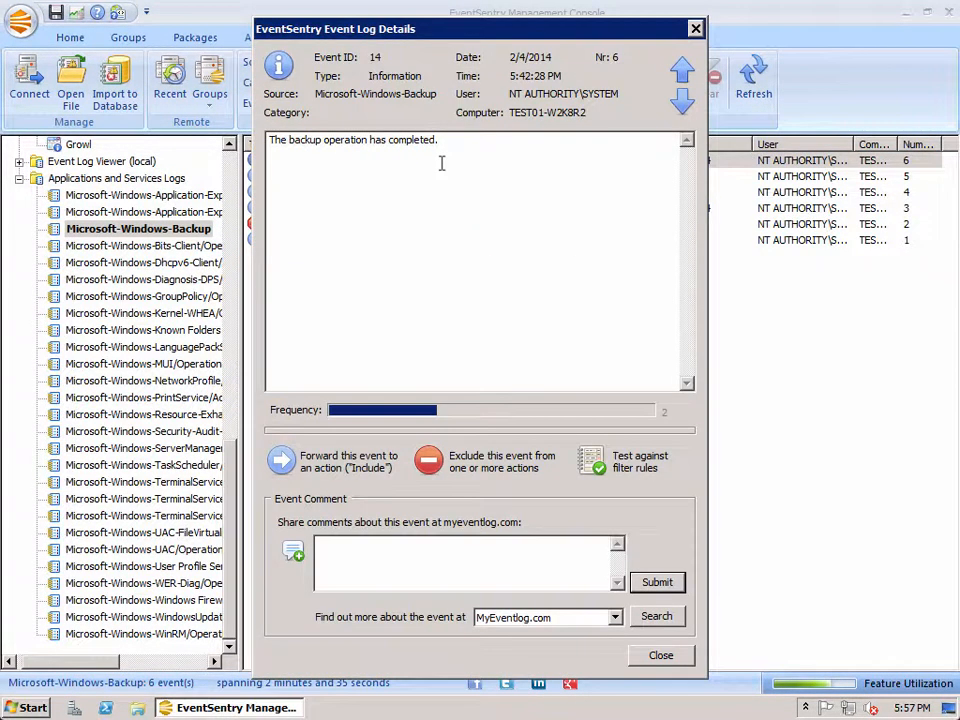
left_click(695, 28)
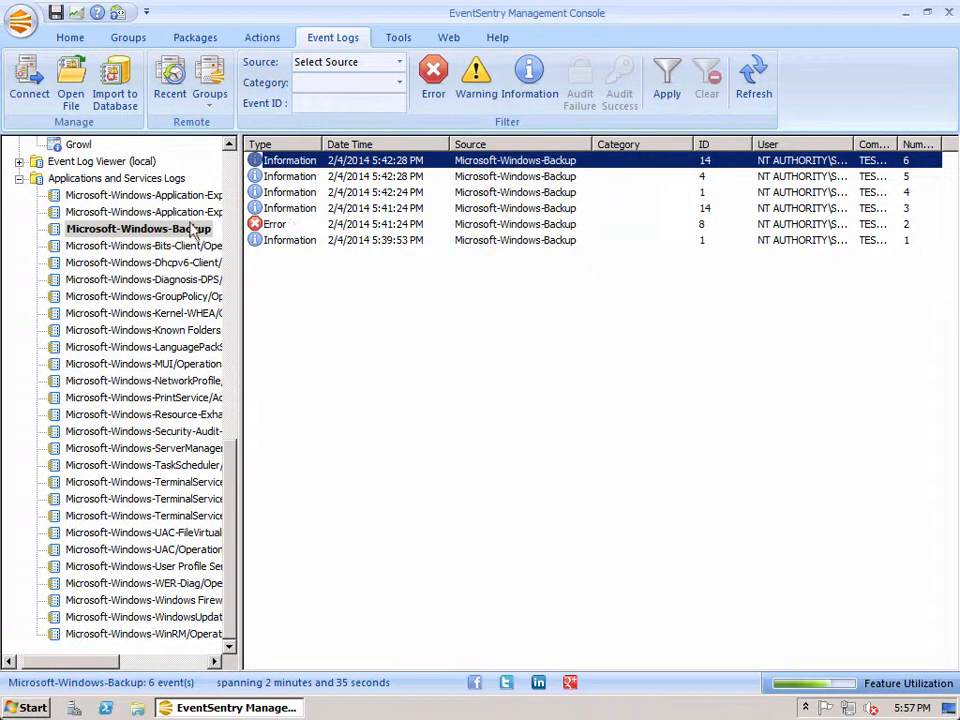
Open the details of event ID 4, compare them with event ID 14, and return to event ID 4
left_click(345, 181)
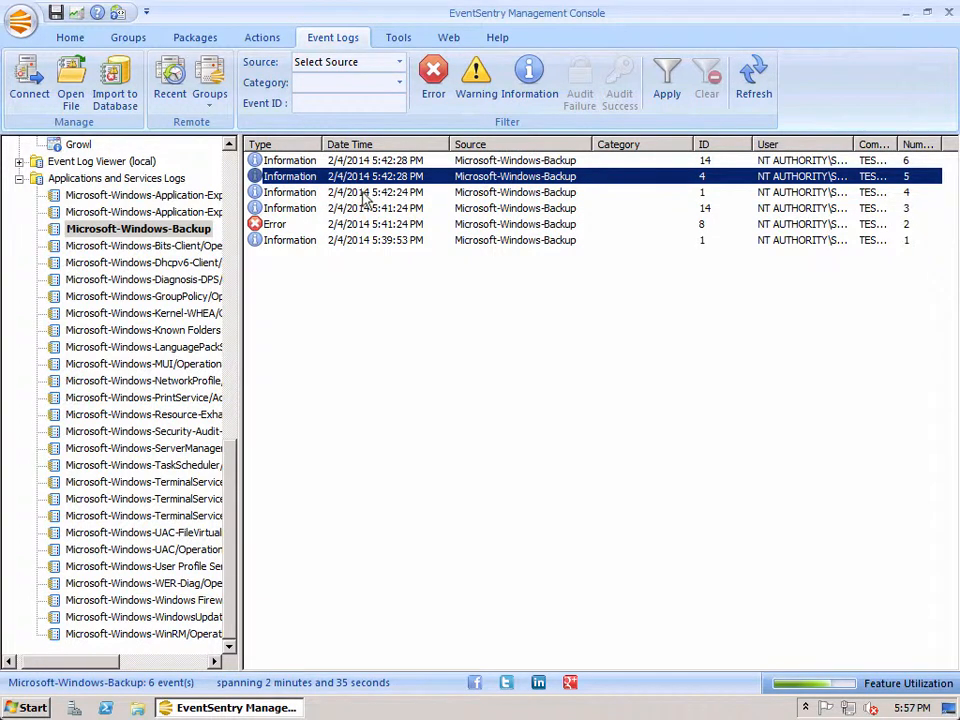
double_click(705, 180)
left_click(495, 143)
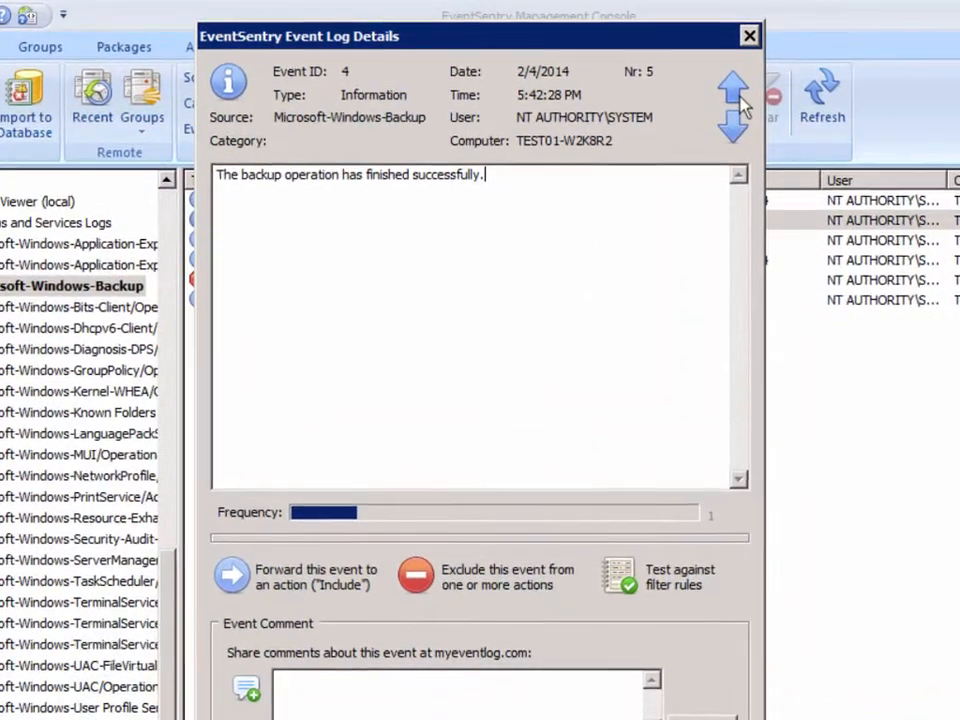
left_click(684, 74)
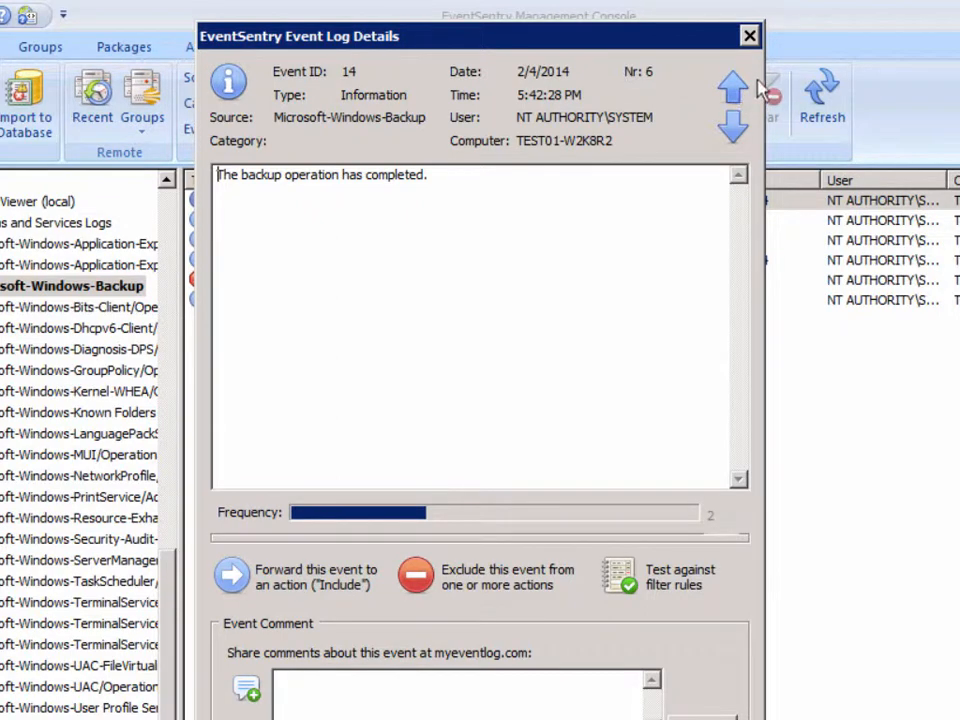
left_click(733, 126)
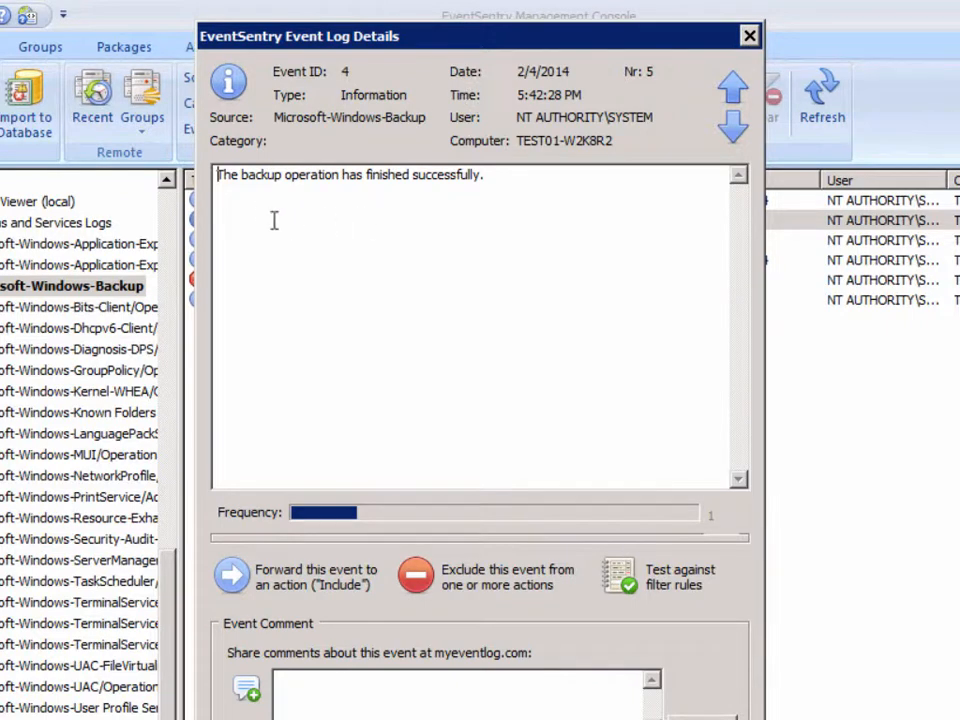
left_click(492, 175)
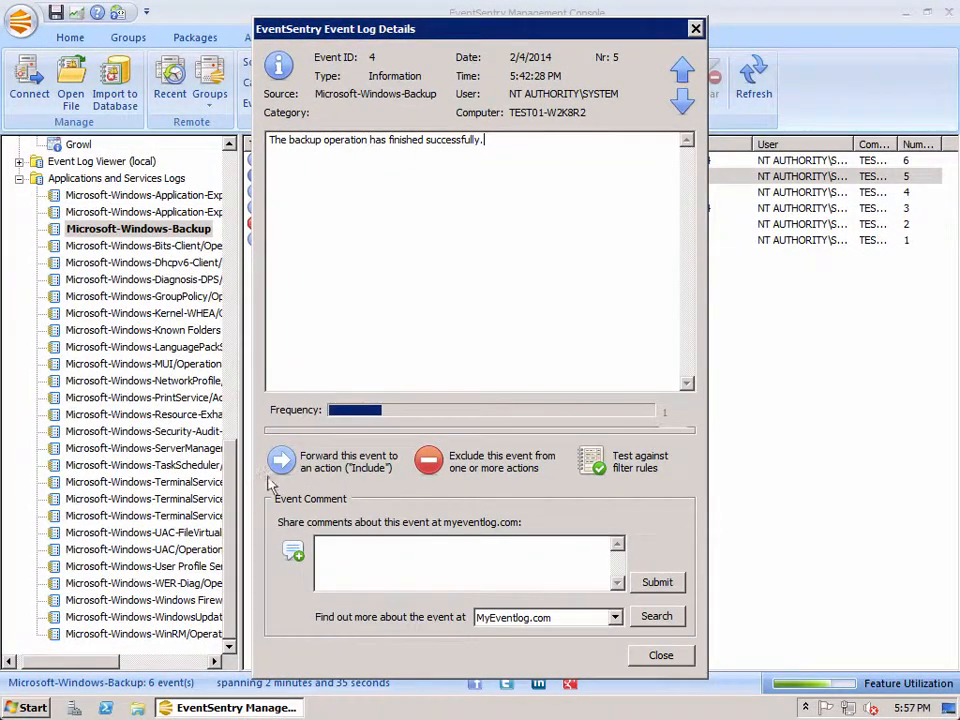
Create an include filter named Daily Backup Success from event ID 4 in the Backup TEST01 package
left_click(284, 478)
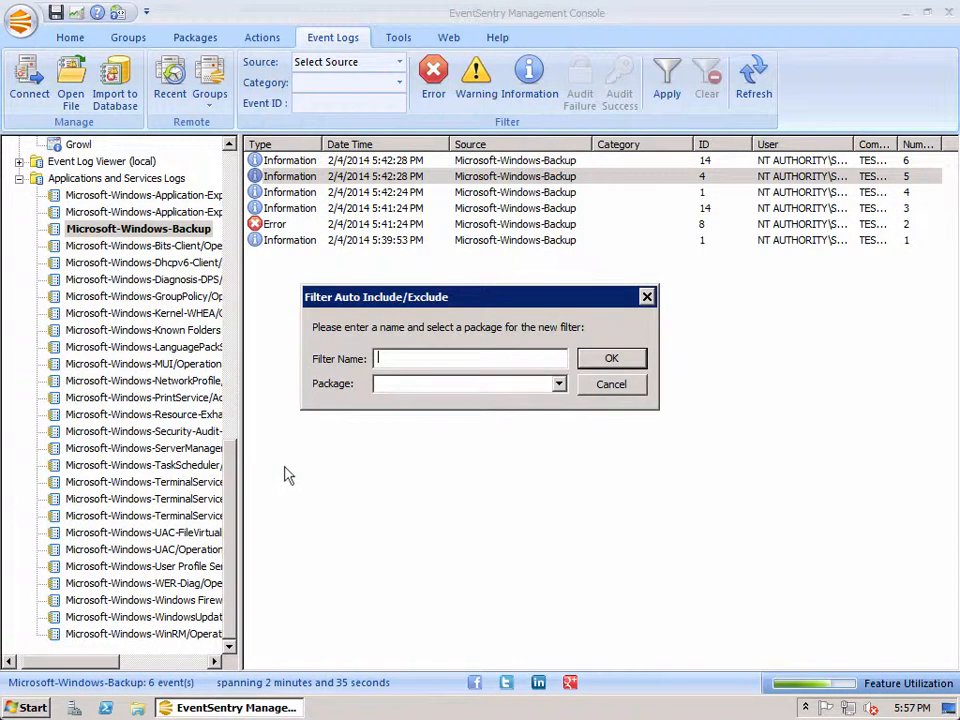
left_click(559, 384)
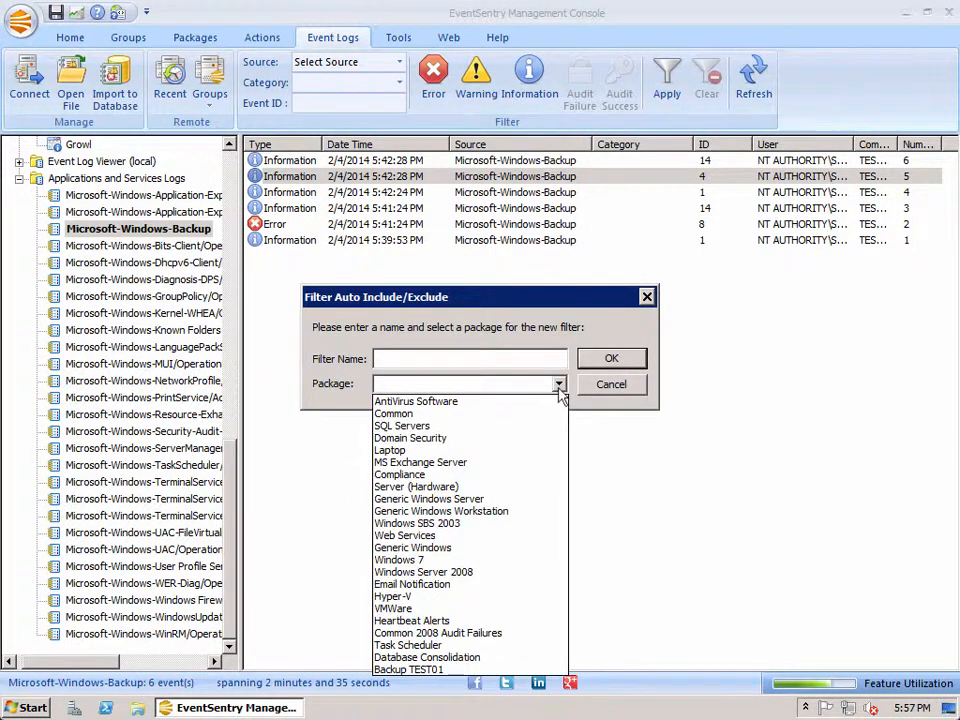
left_click(412, 669)
left_click(410, 358)
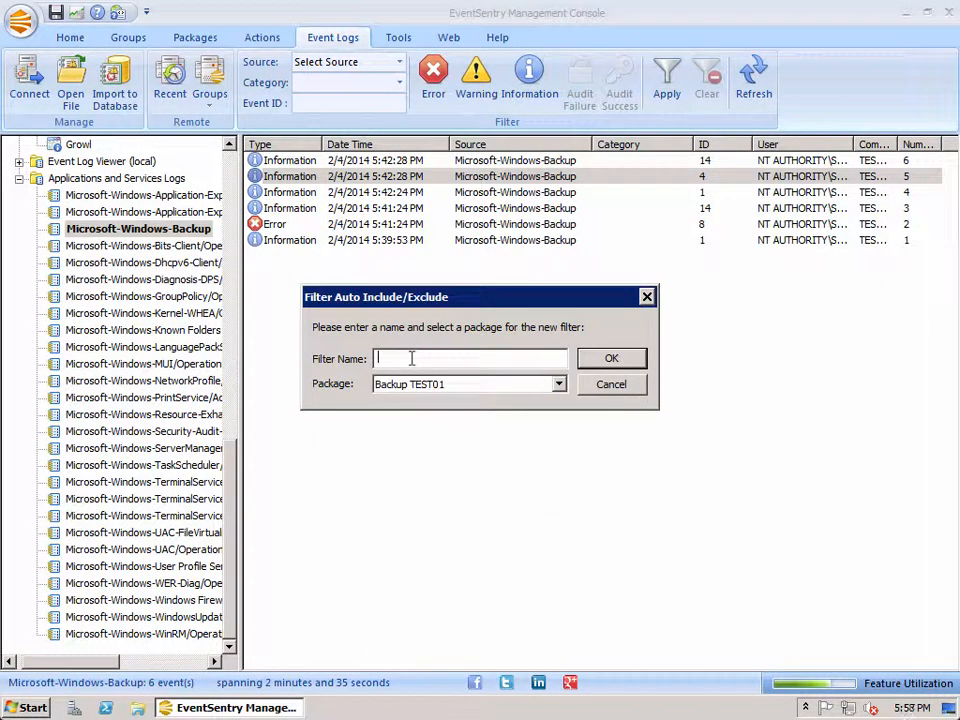
type("Daily Backup Fini")
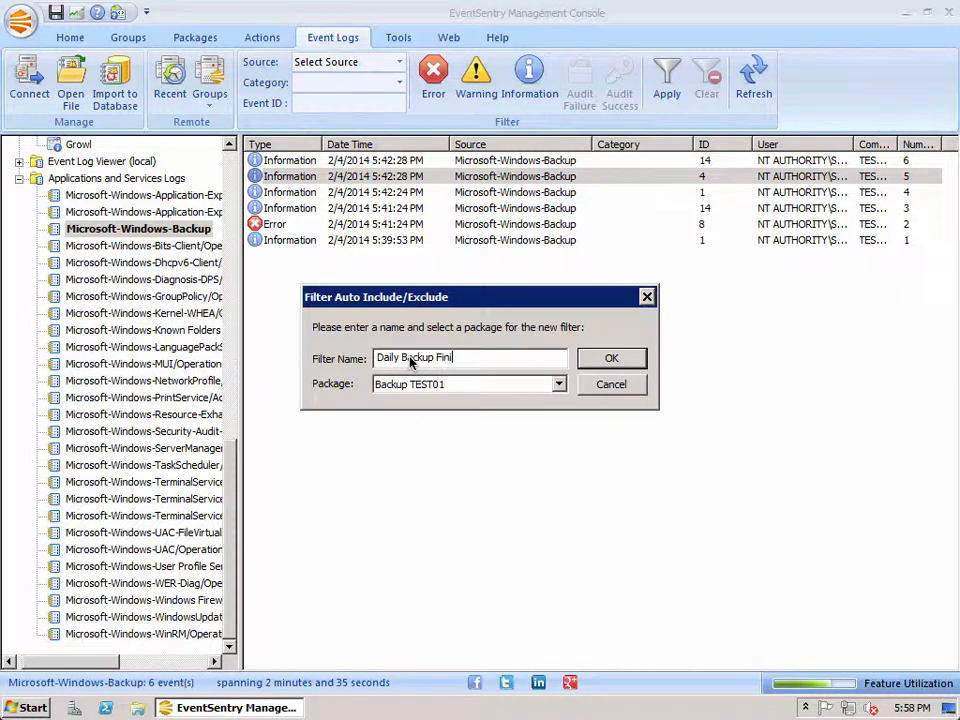
key("BackSpace")
key("BackSpace")
key("BackSpace")
key("BackSpace")
type("Success")
left_click(611, 359)
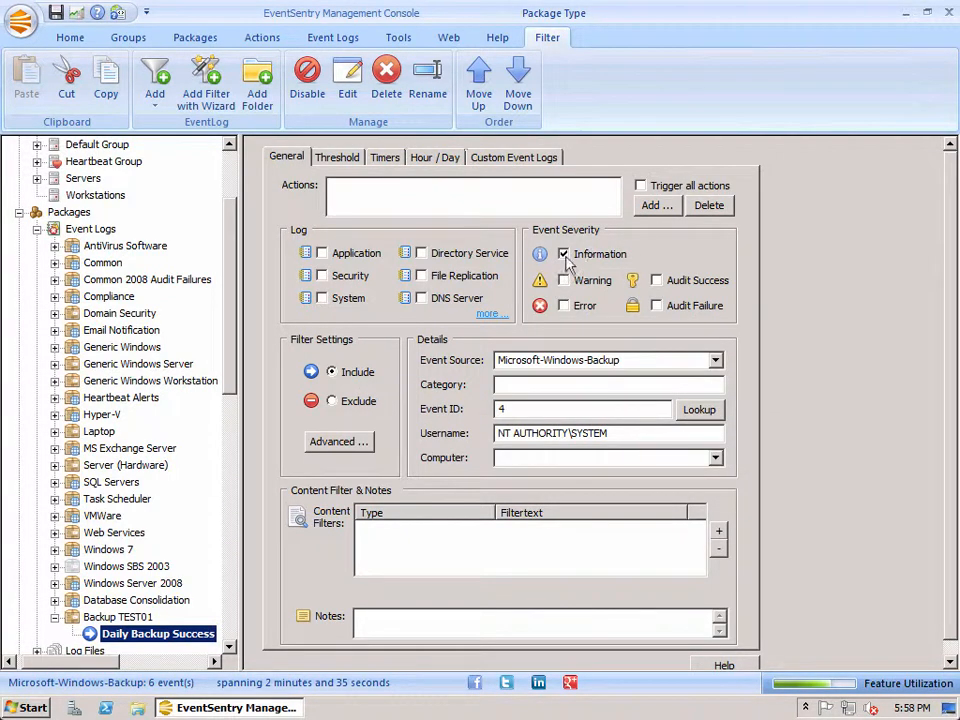
Review the new filter's event source, username and custom event logs, including the logs available for Log 8
left_click(628, 360)
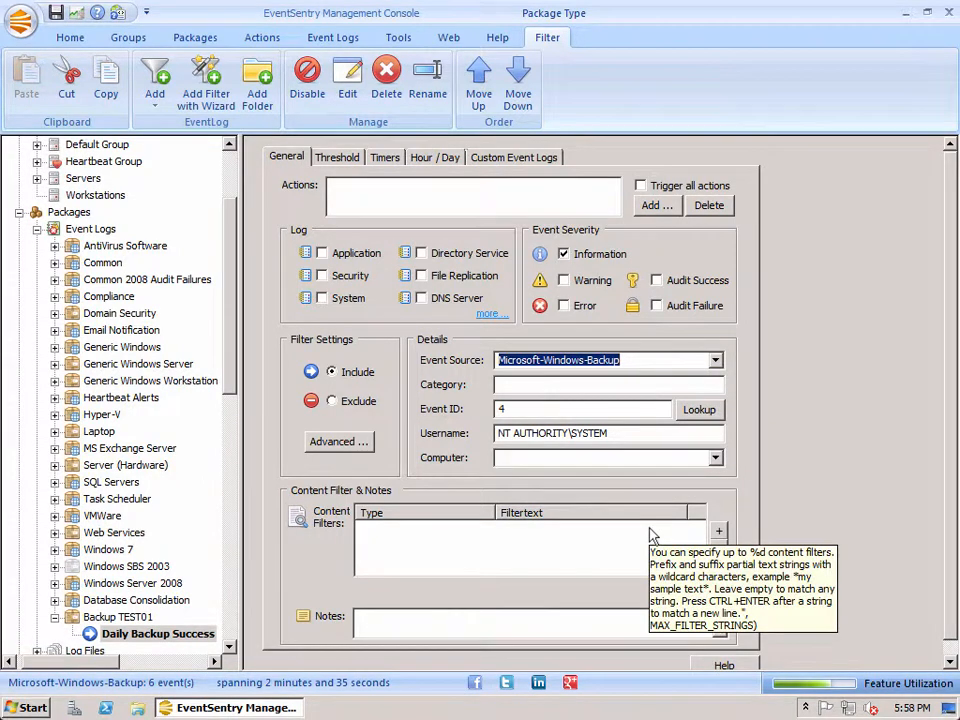
left_click(628, 436)
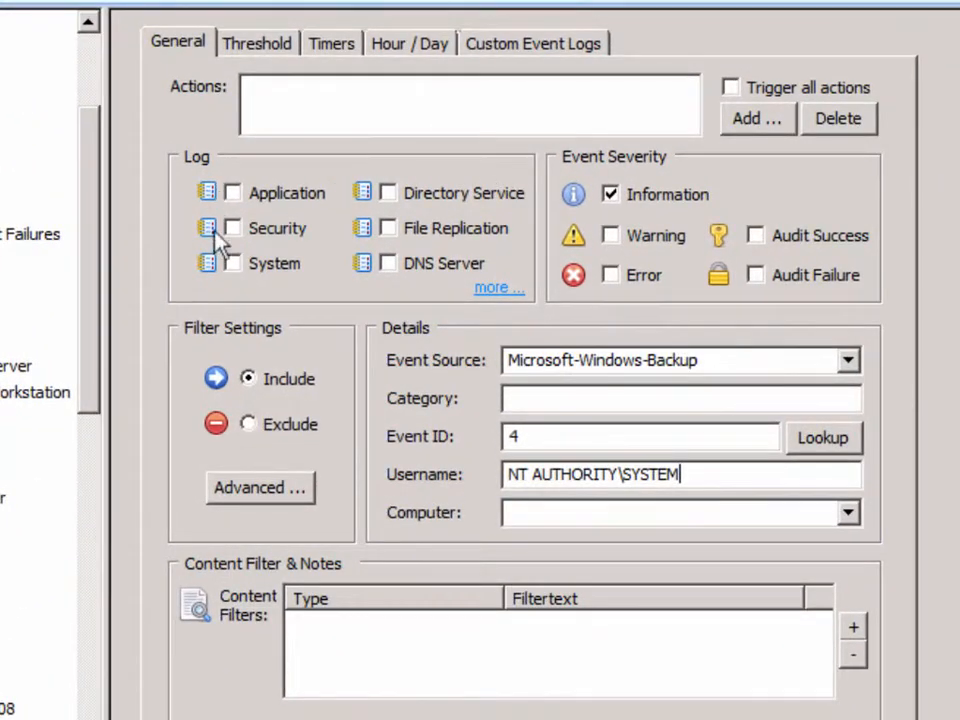
left_click(499, 290)
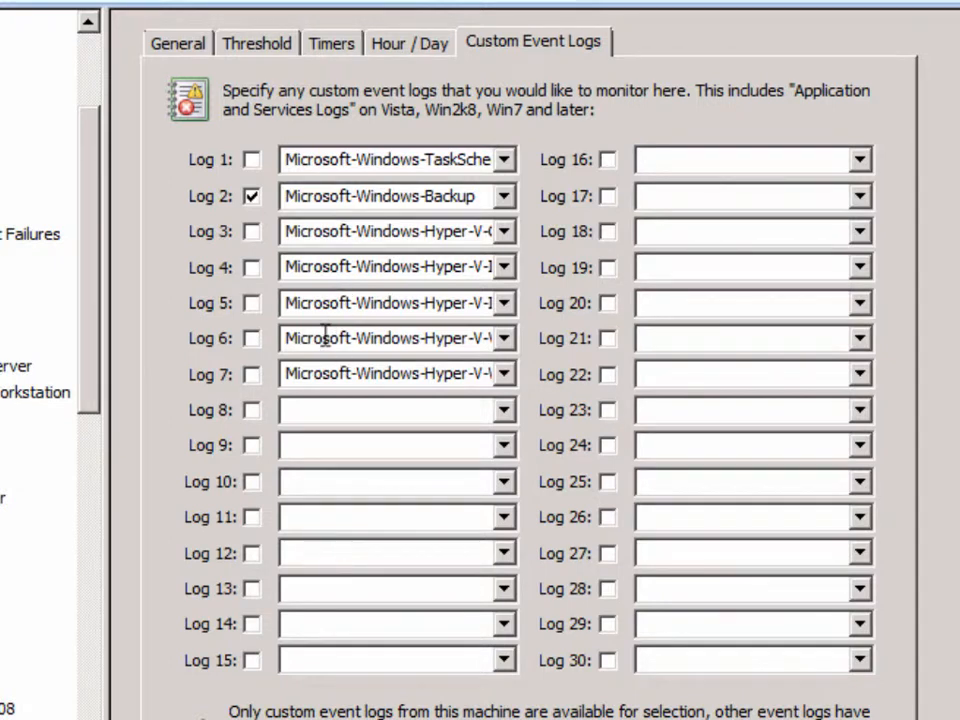
left_click(505, 412)
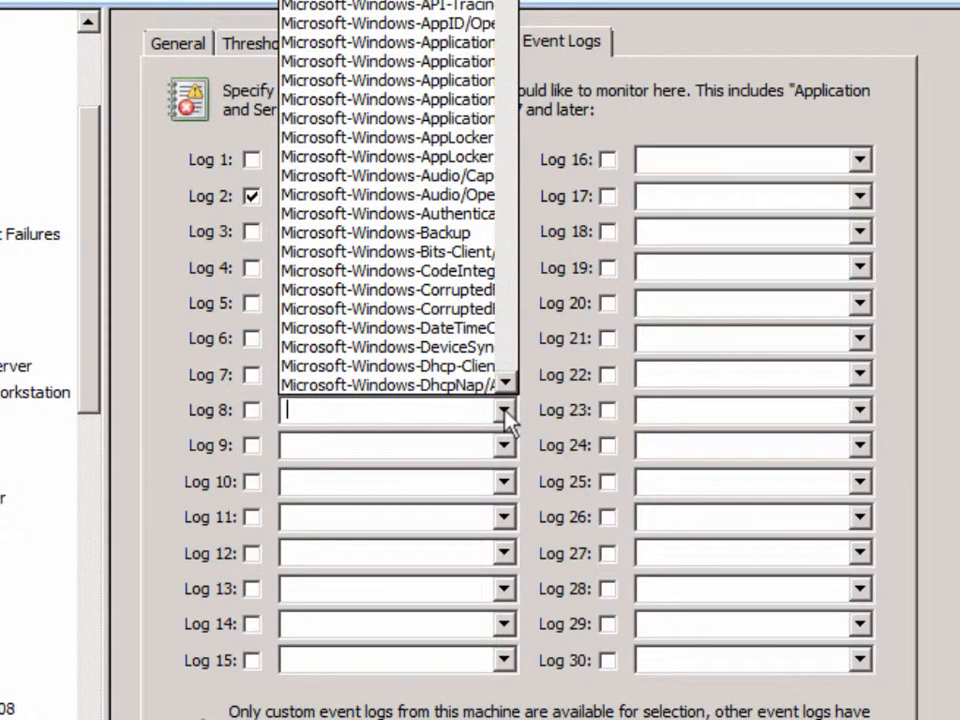
scroll(380, 100, "down", 15)
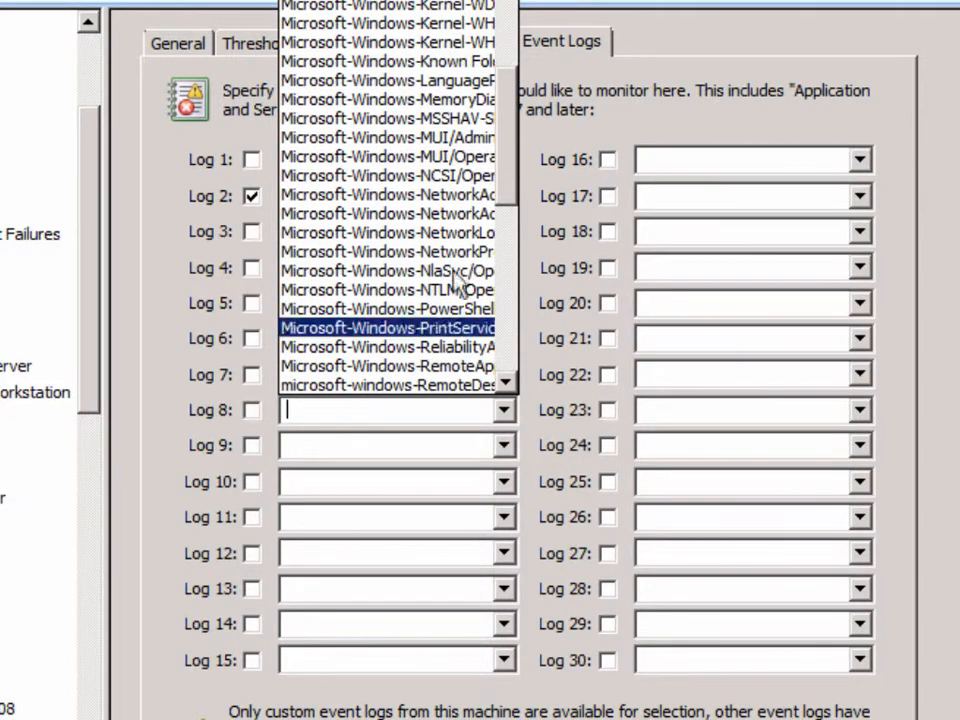
left_click(413, 407)
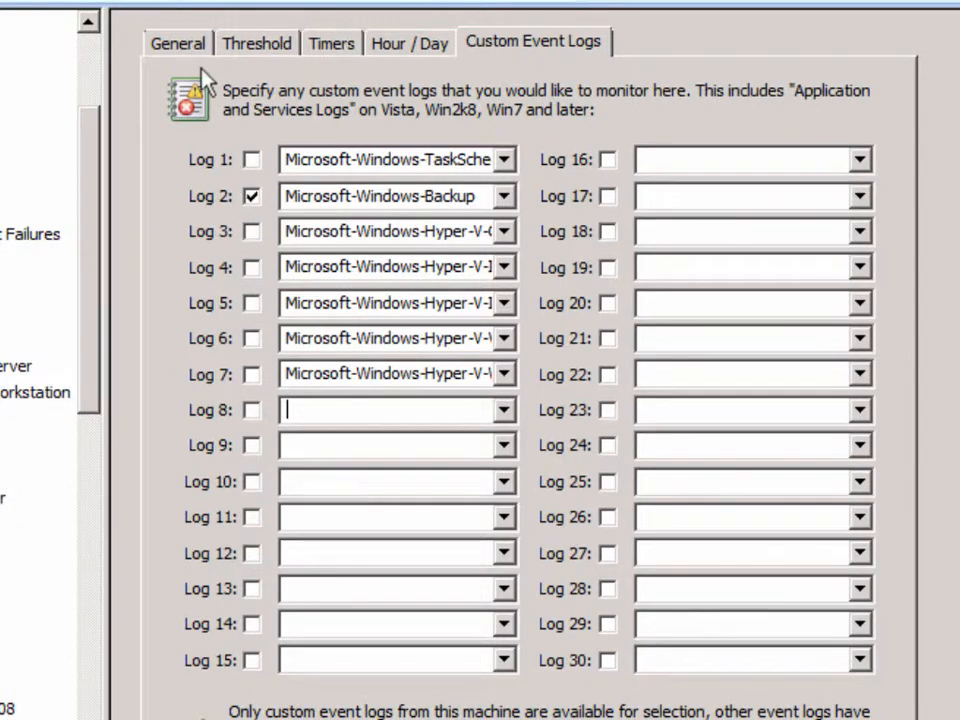
left_click(180, 44)
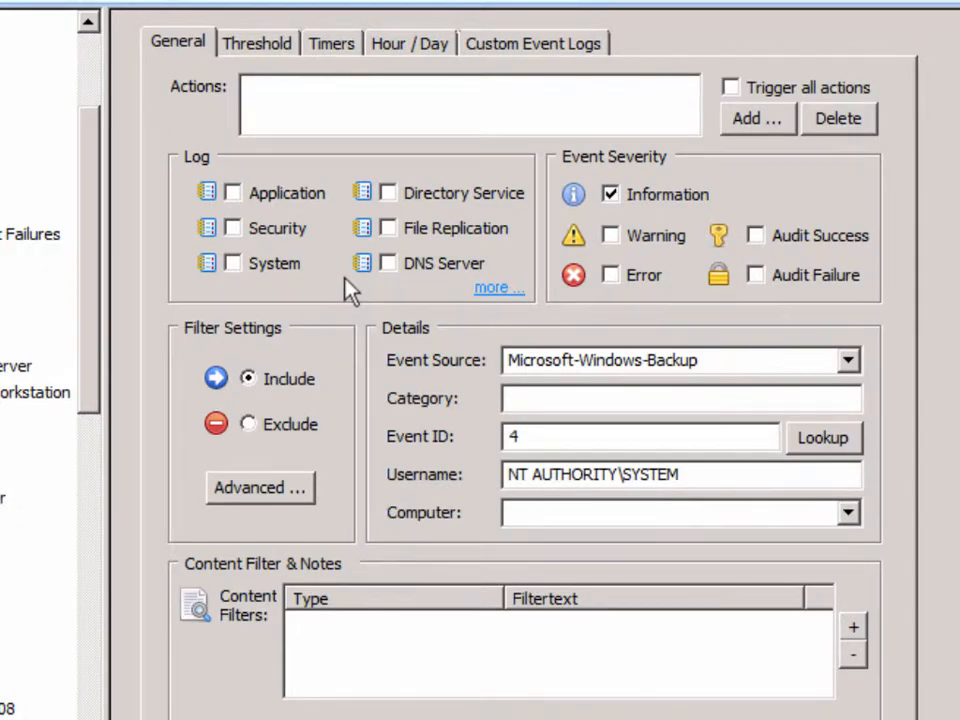
Try to add the Default Email action to the Daily Backup Success filter
left_click(752, 120)
left_click(698, 128)
left_click(760, 128)
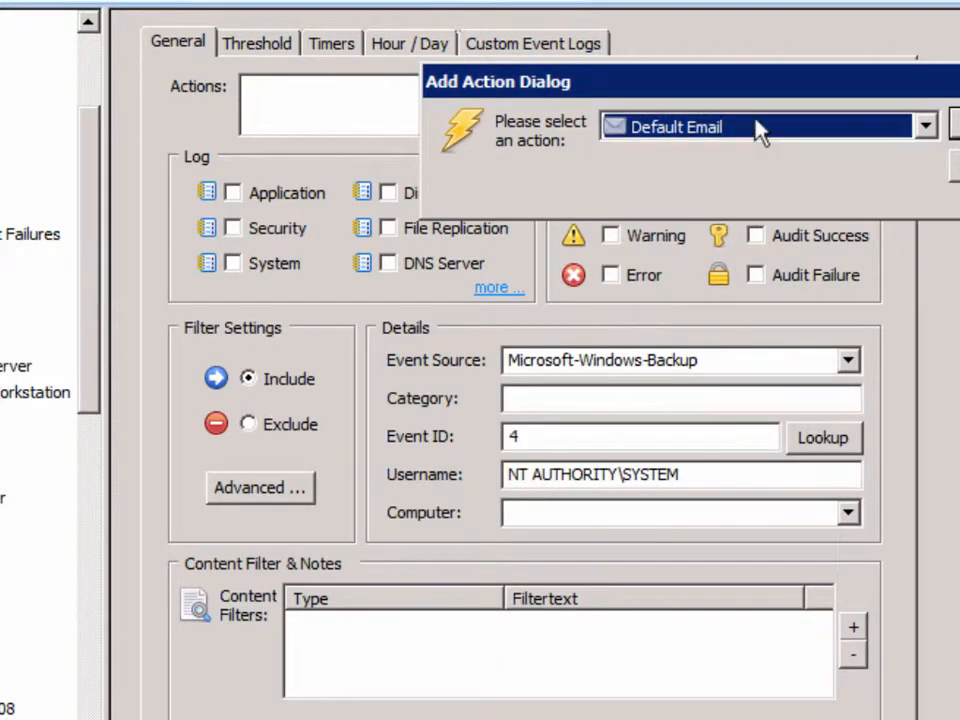
left_click(956, 125)
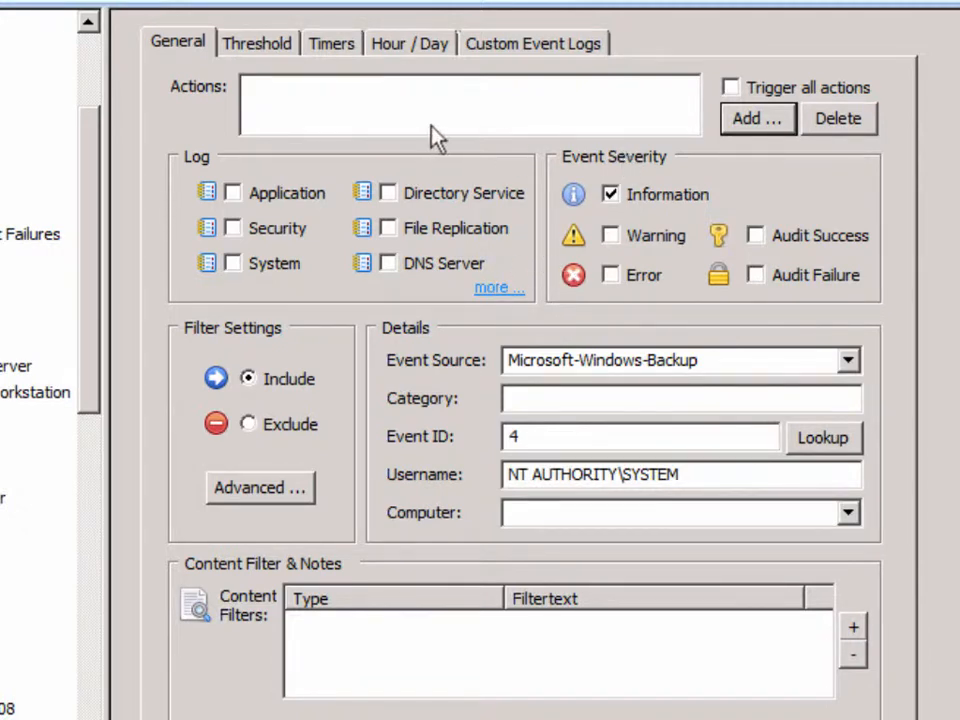
Set the Daily Backup Success filter's schedule type to Recurring Event
left_click(414, 45)
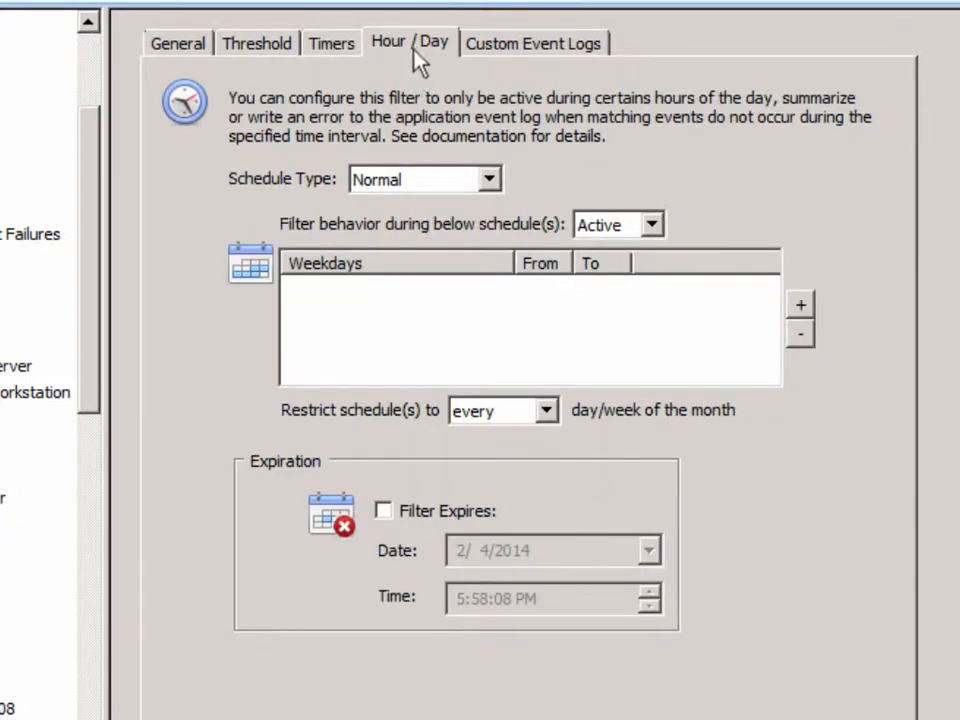
left_click(421, 182)
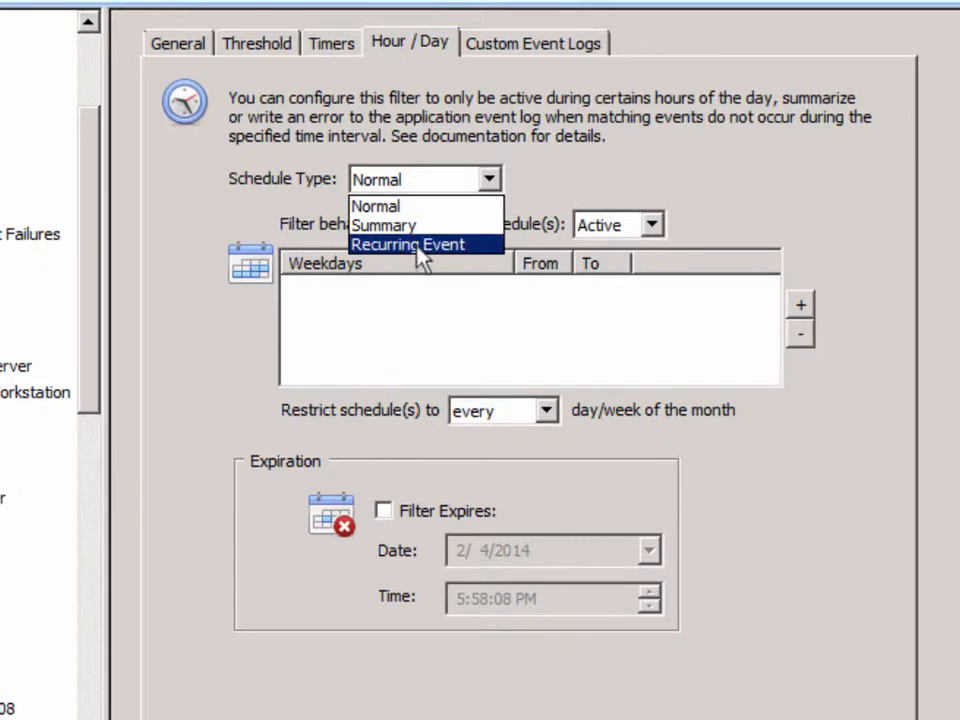
left_click(420, 245)
left_click(425, 350)
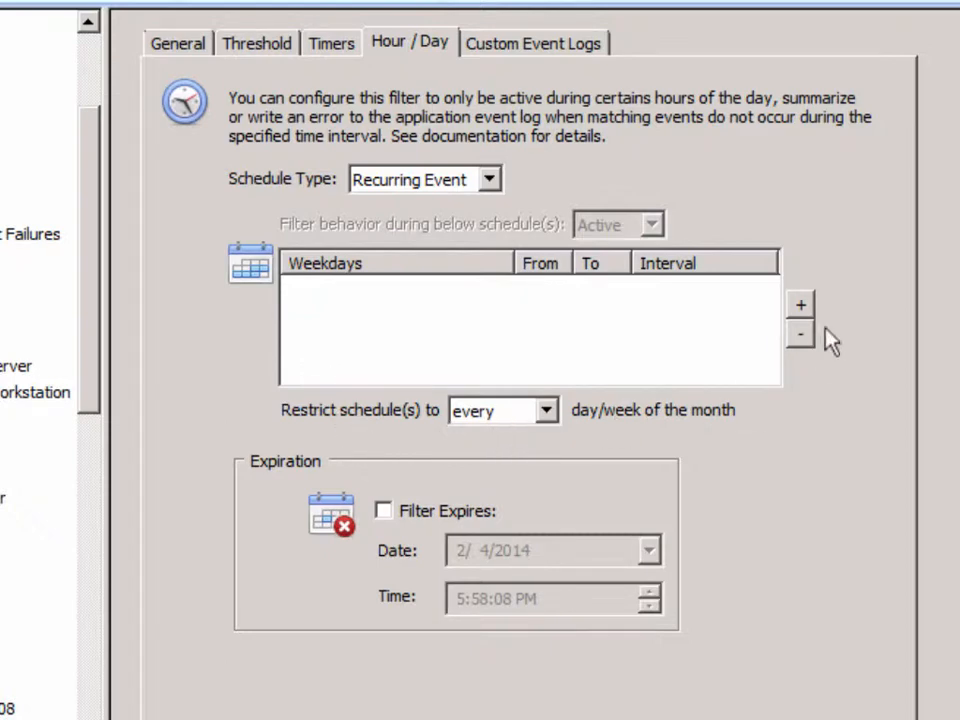
Add a regular filter schedule for Monday through Sunday from 01:00 to 05:00, with All Day turned off
left_click(802, 307)
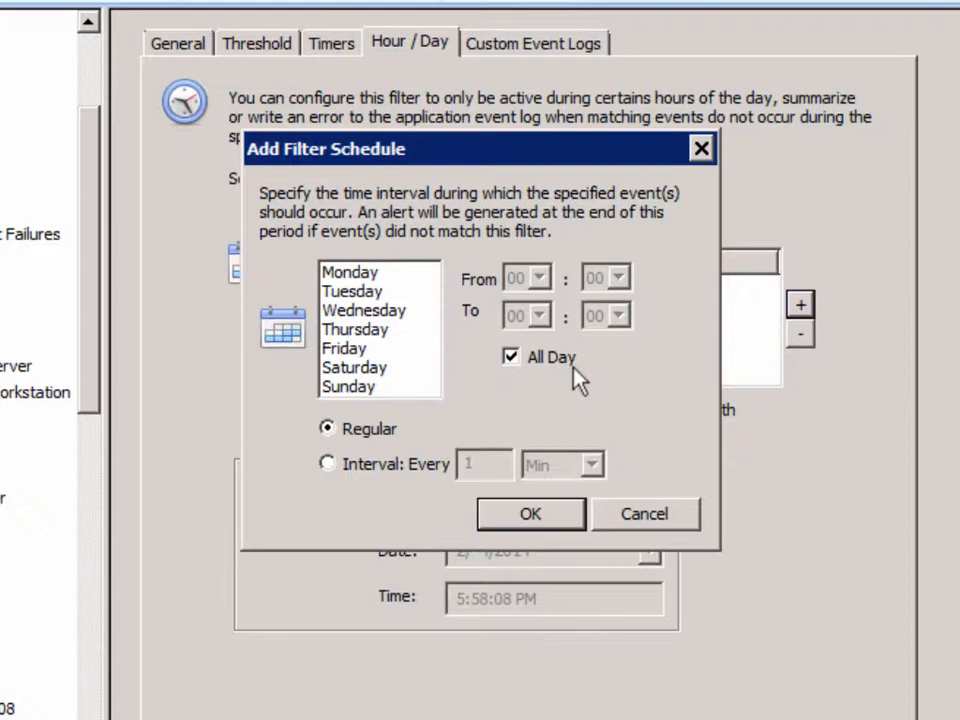
left_click_drag(395, 277, 376, 393)
left_click(540, 360)
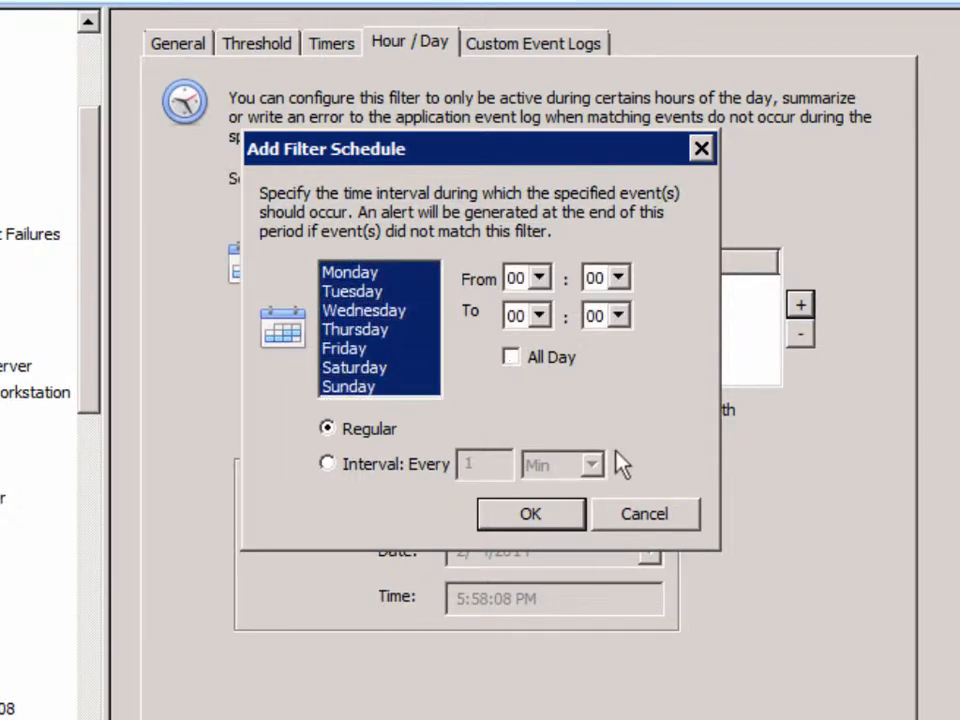
left_click(539, 278)
left_click(531, 324)
left_click(539, 318)
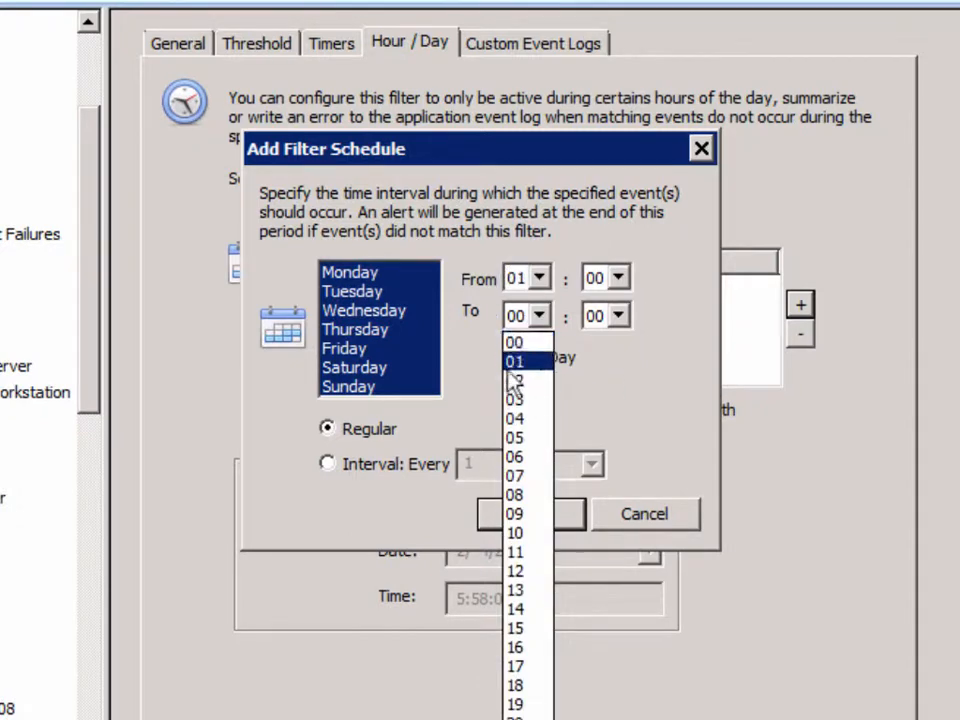
left_click(521, 437)
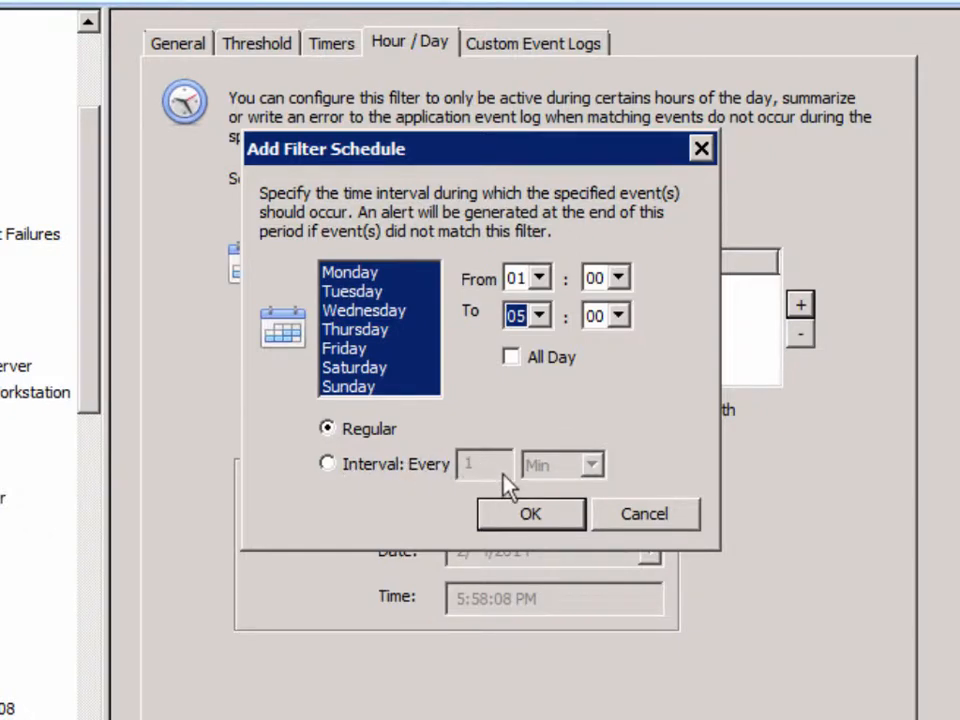
left_click(551, 520)
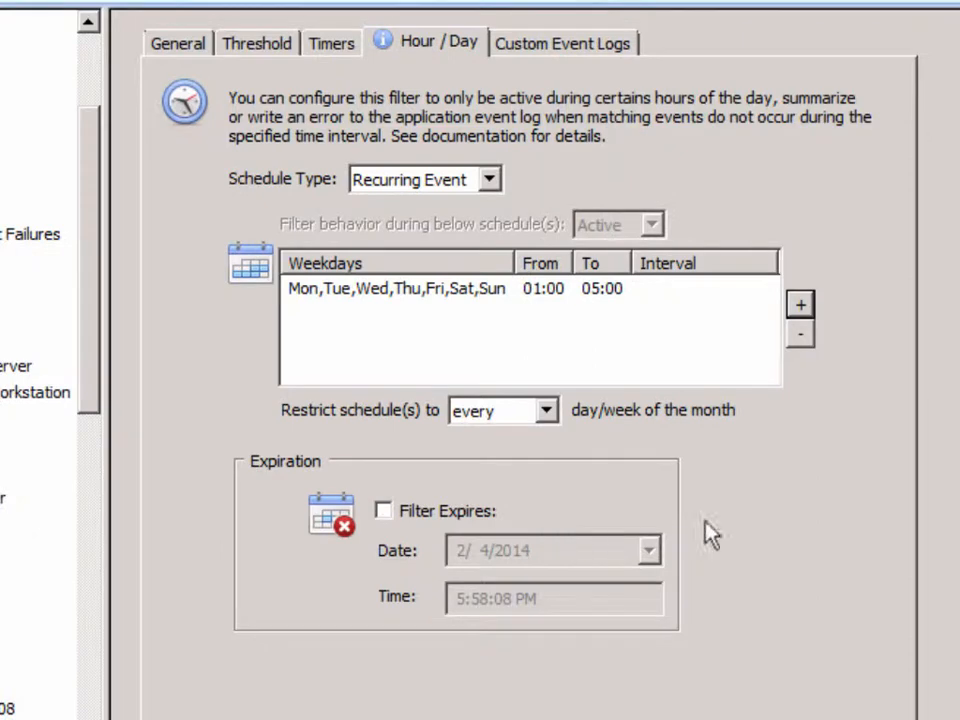
Check the schedule entry's days and hours against the filter's general settings and event ID
left_click(310, 290)
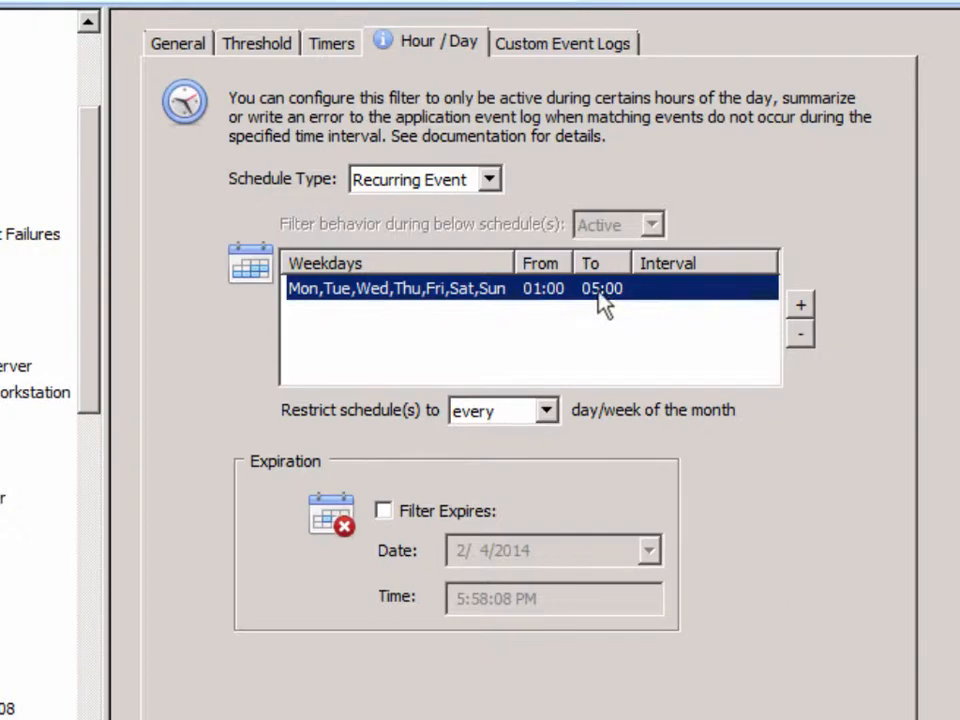
left_click(186, 43)
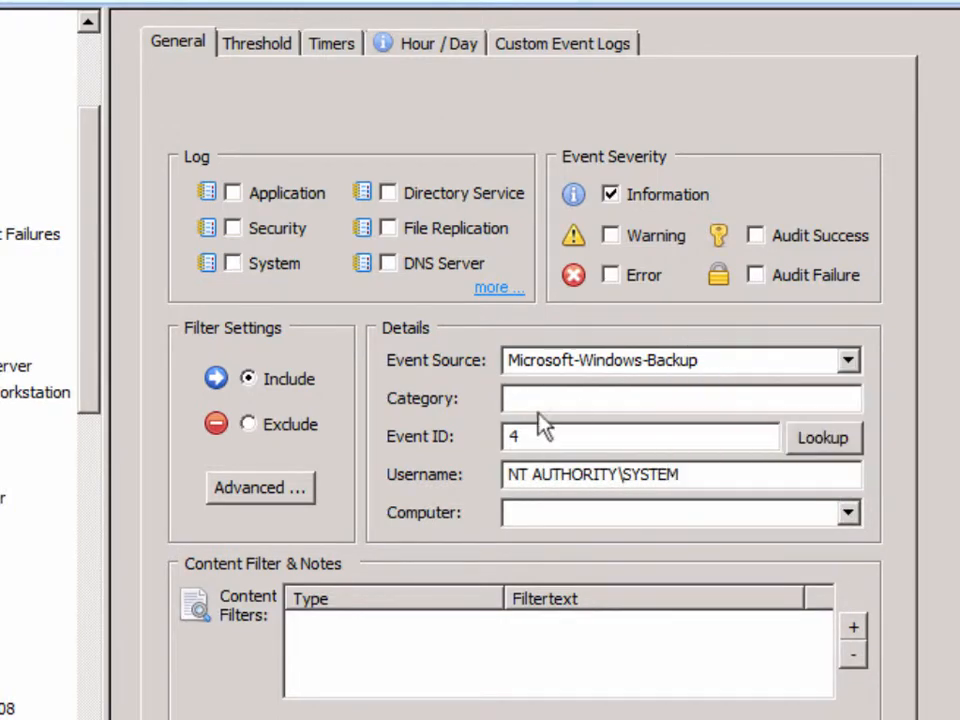
mouse_move(533, 428)
left_click(437, 50)
left_click(536, 298)
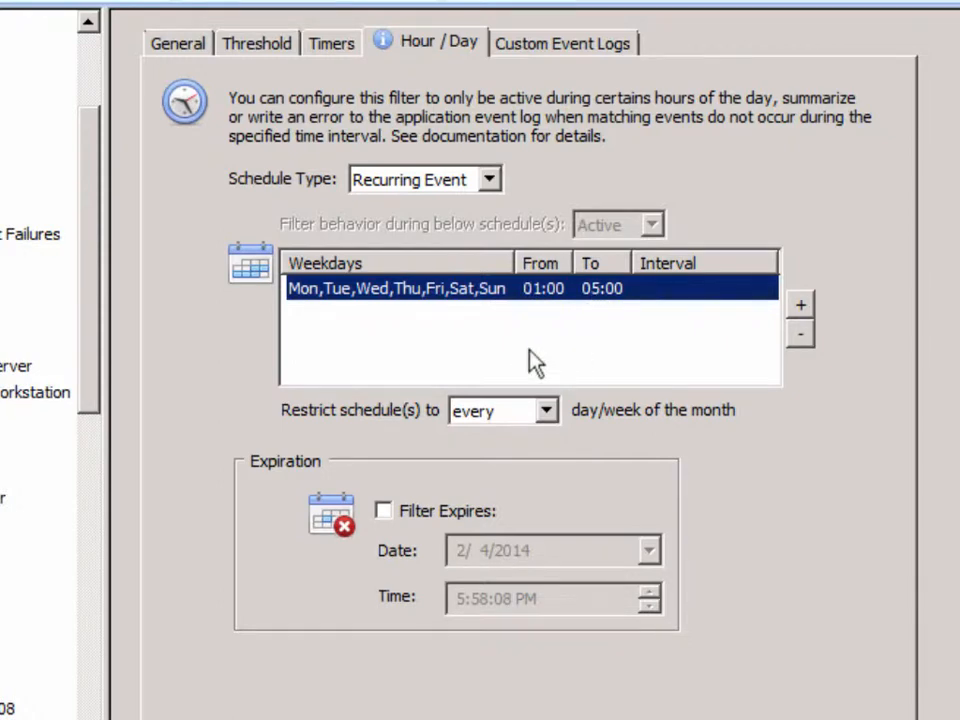
left_click(180, 48)
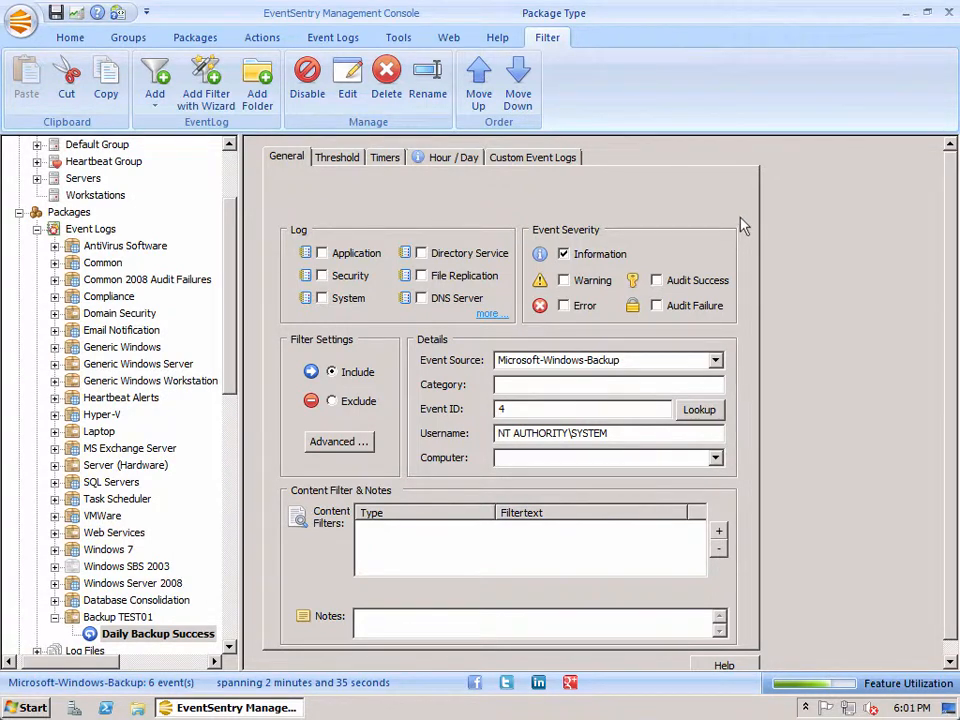
Inspect the actions, log and severity of the EventSentry Errors filter in the Email Notification package
left_click(55, 331)
left_click(135, 366)
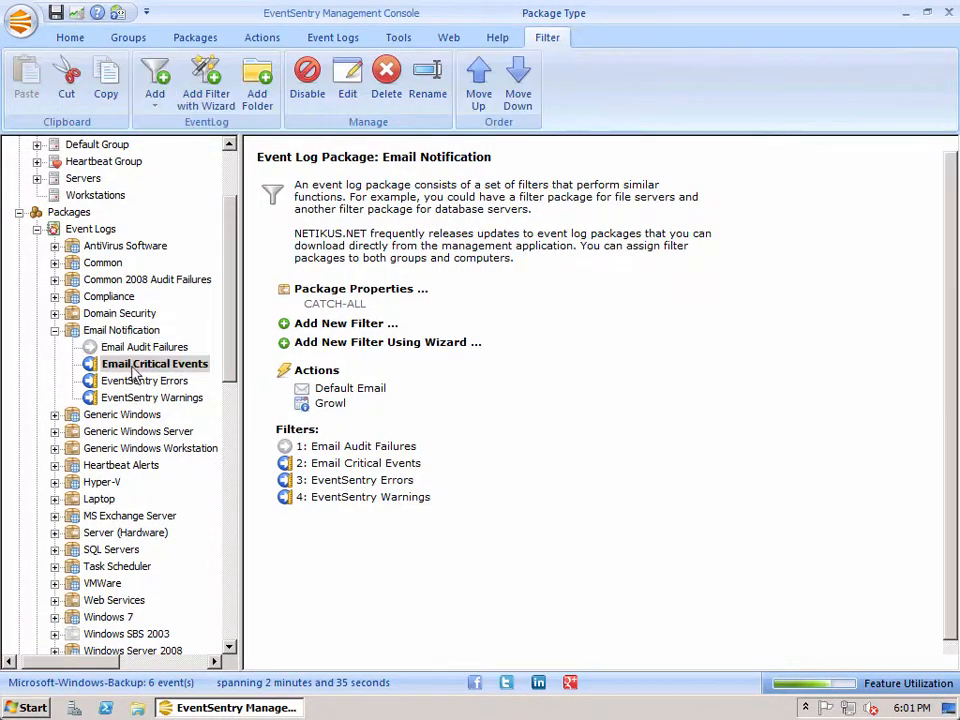
left_click(151, 386)
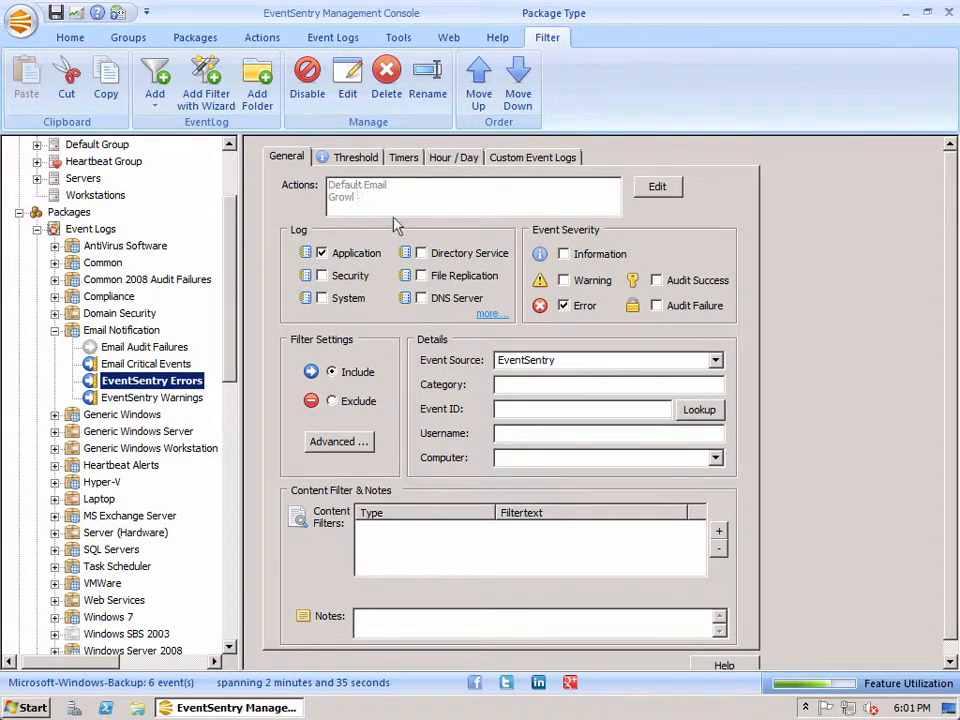
left_click(55, 330)
Return to the Daily Backup Success filter and review its event ID, recurring schedule and general settings
left_click(160, 635)
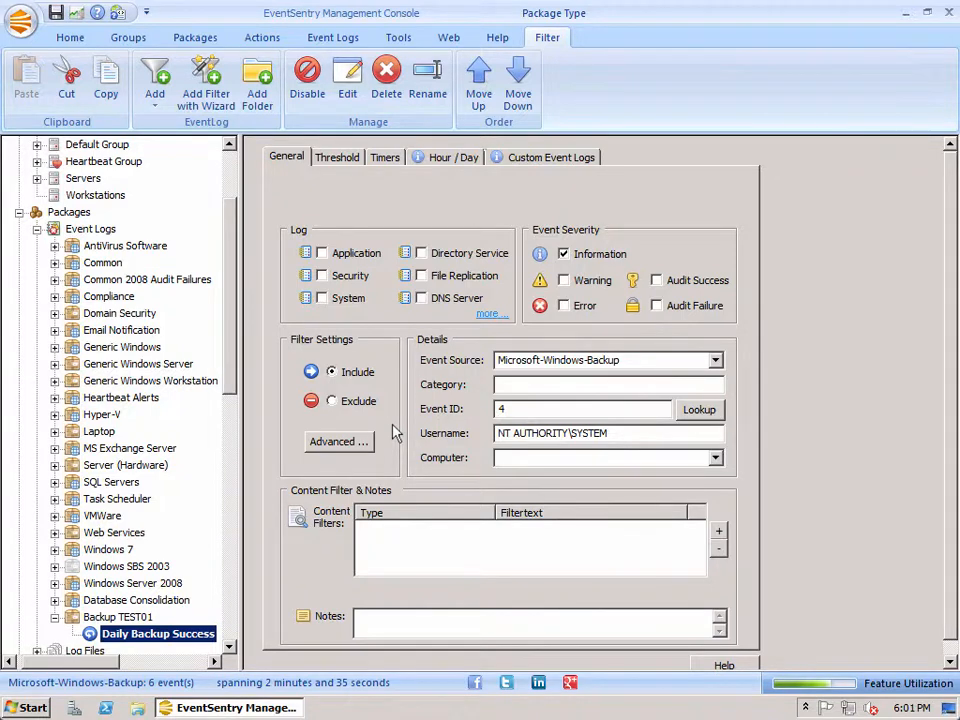
mouse_move(537, 410)
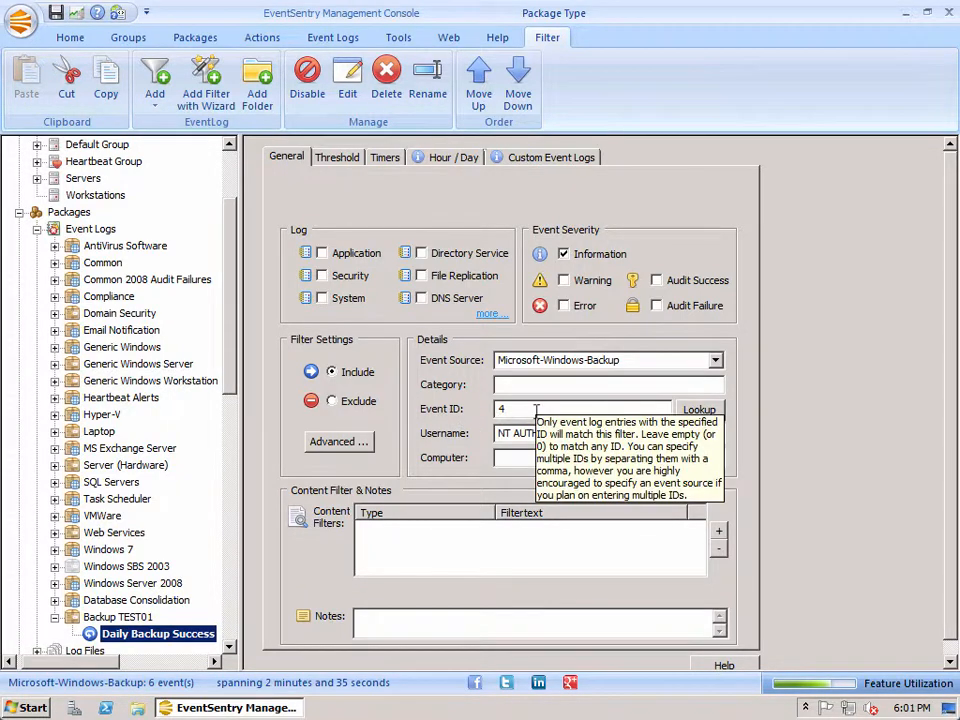
left_click(444, 157)
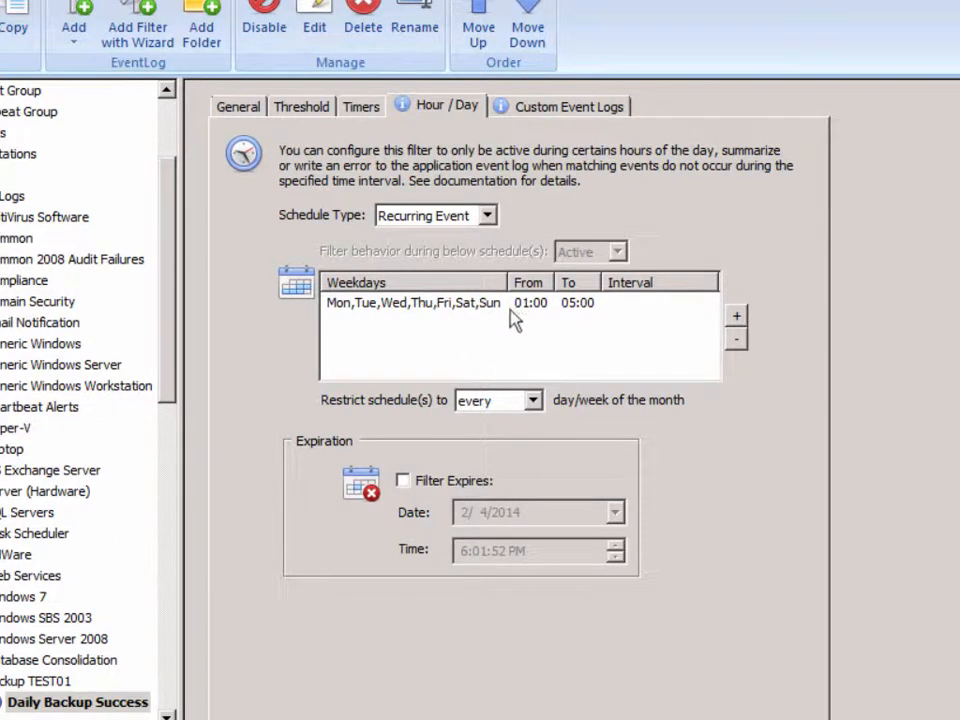
left_click(55, 681)
left_click(45, 702)
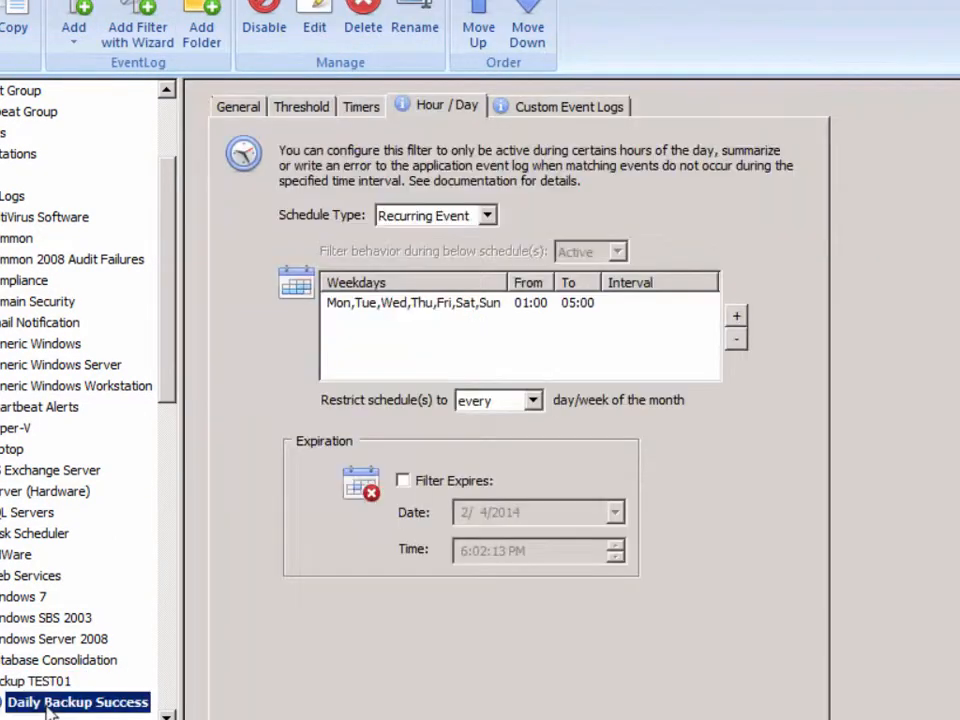
left_click(238, 106)
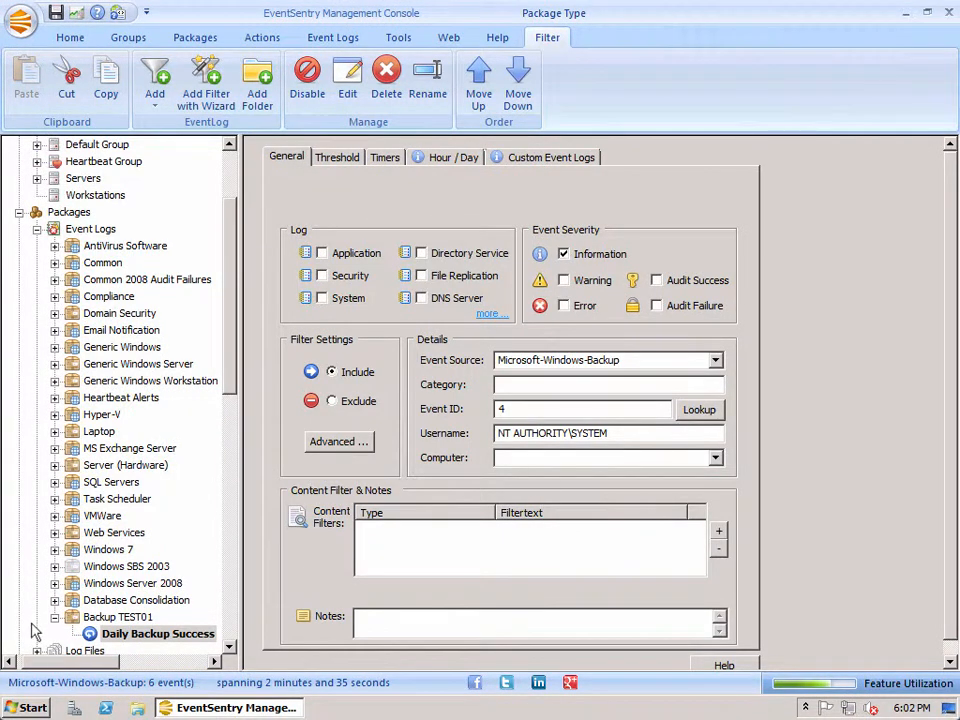
Open the Performance / SNMP object of the Performance System health package and review its configured performance counters
double_click(105, 619)
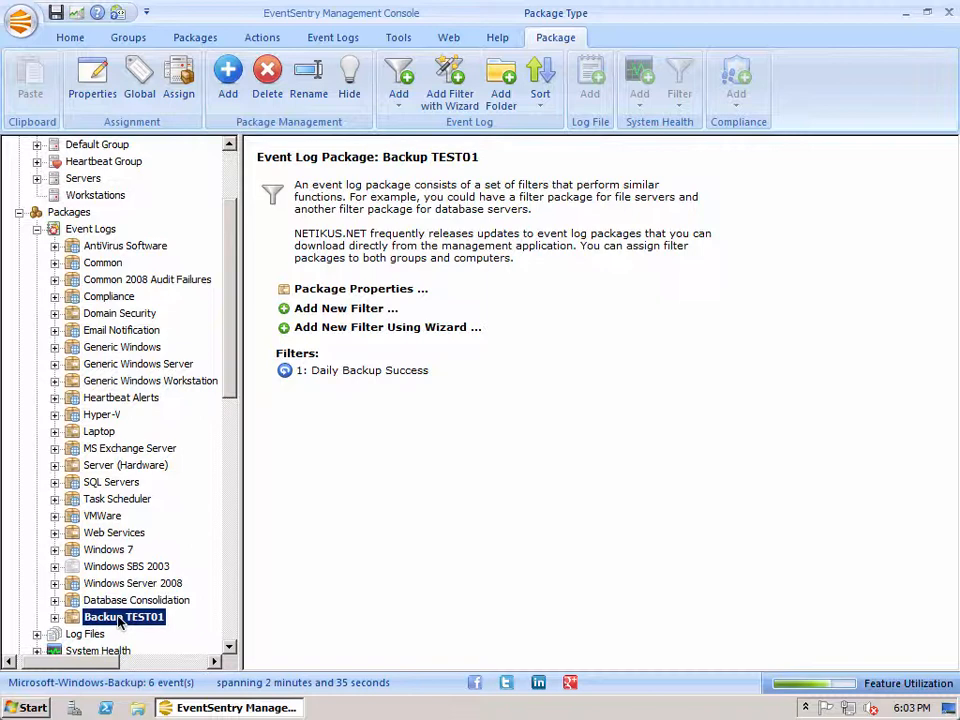
left_click_drag(242, 364, 248, 493)
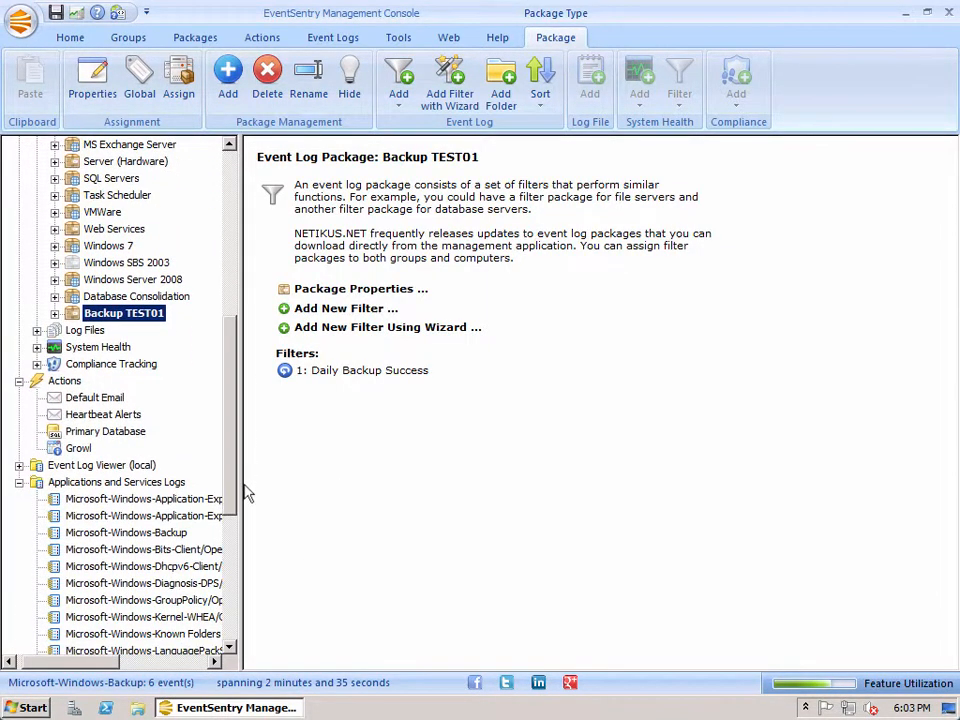
left_click(20, 483)
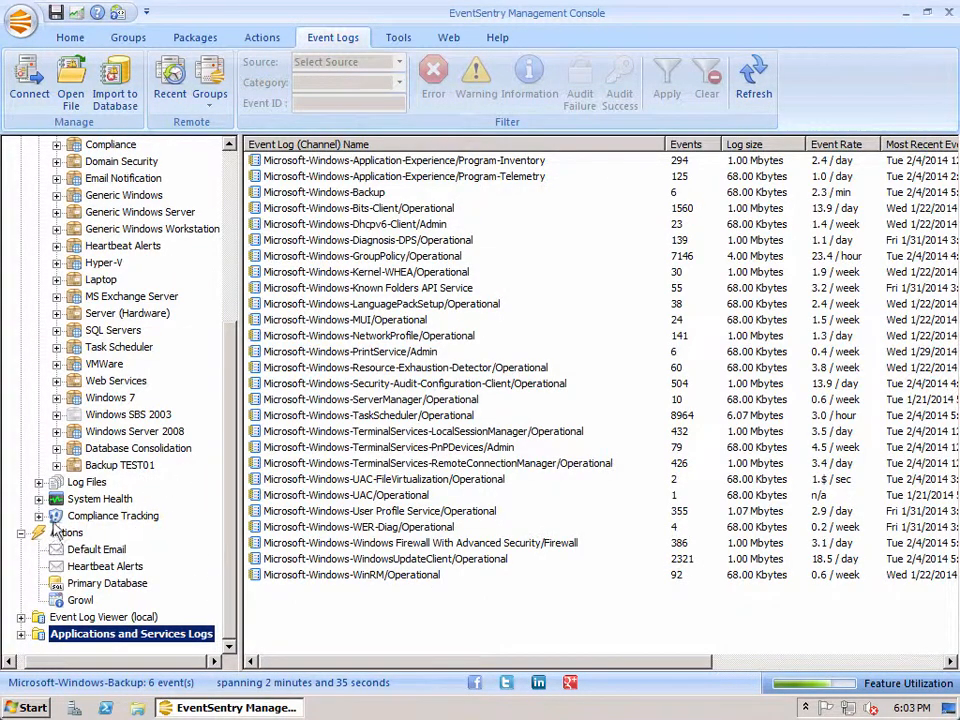
left_click(80, 498)
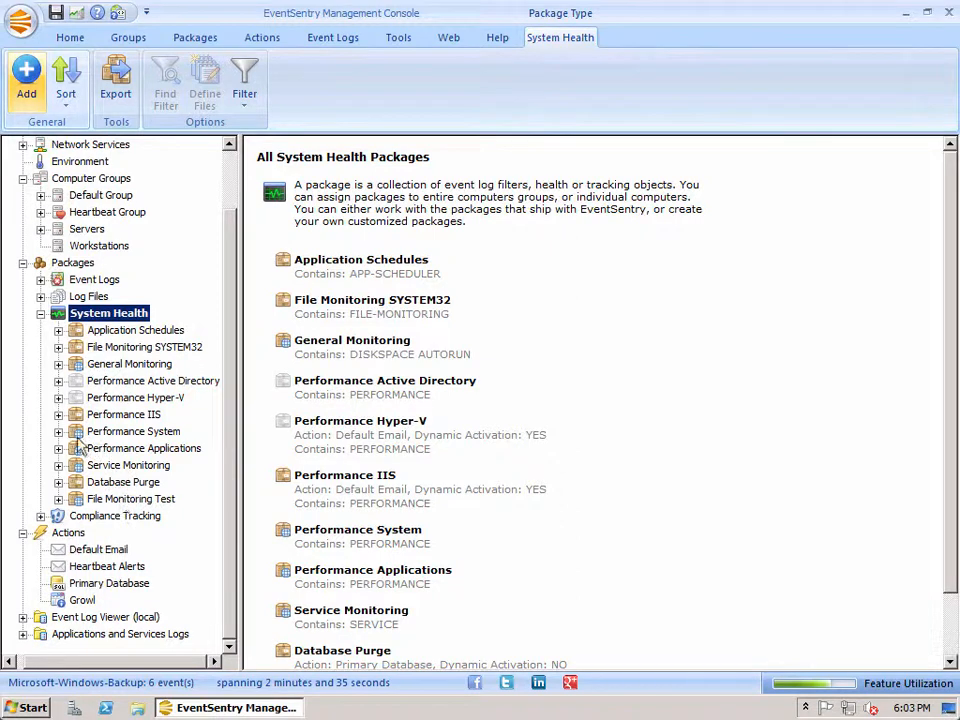
double_click(133, 431)
left_click(120, 448)
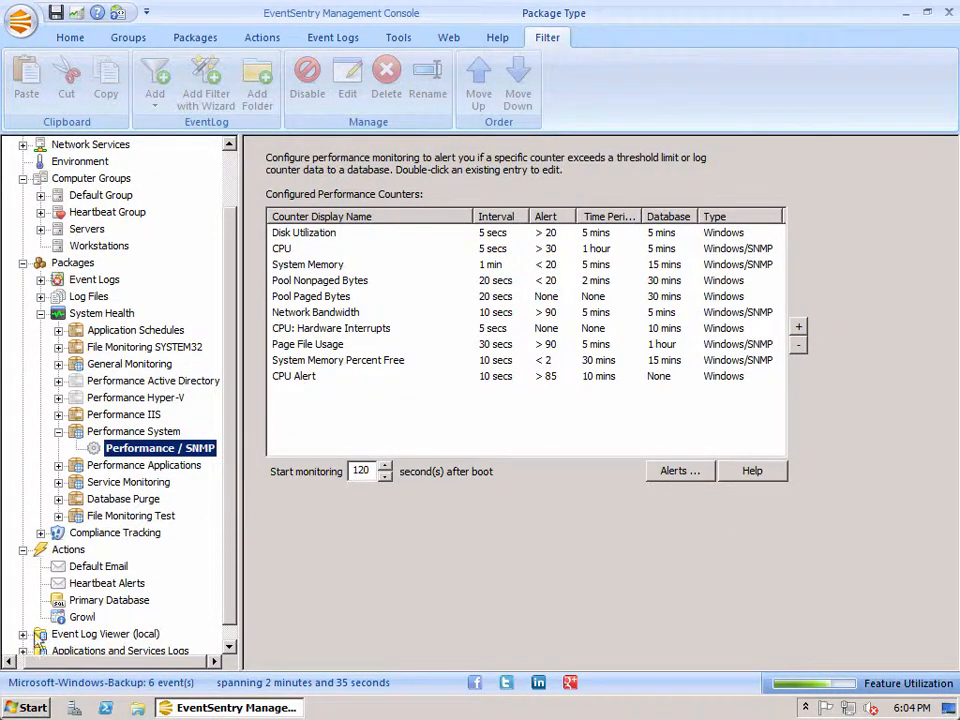
Check the EventSentry Performance Monitoring error in the local Application event log, and return to the Performance / SNMP counters
left_click(24, 634)
left_click(93, 583)
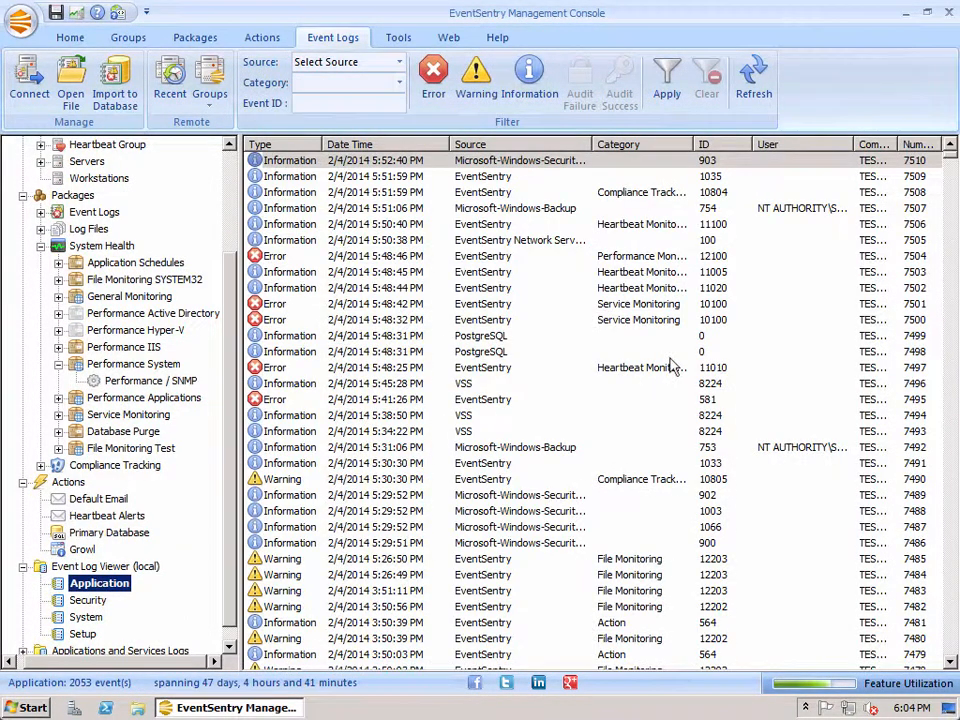
right_click(620, 262)
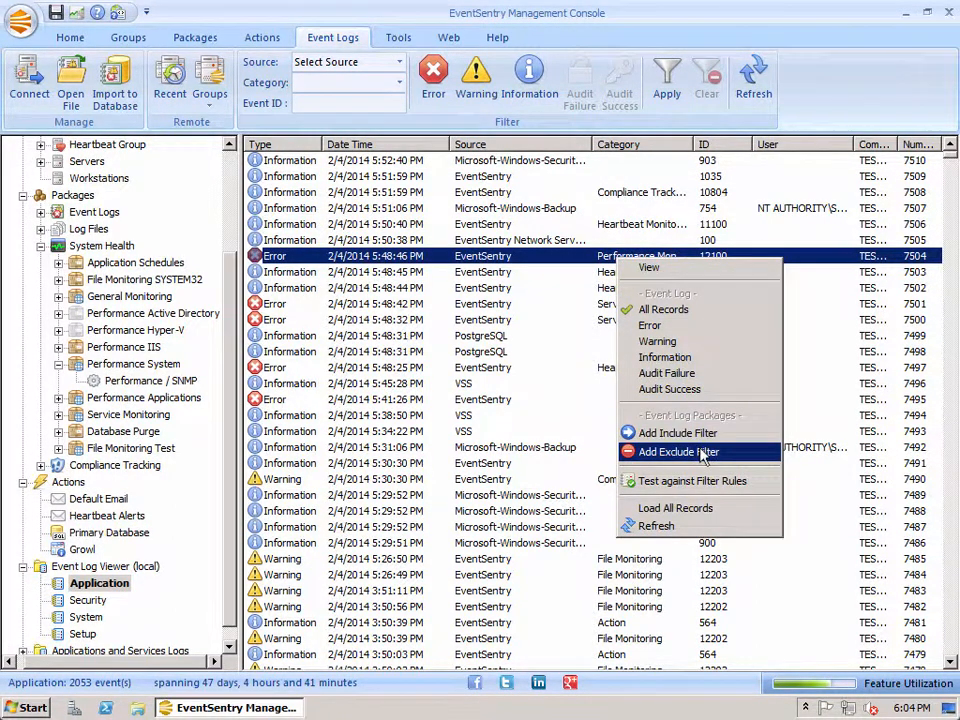
left_click(150, 380)
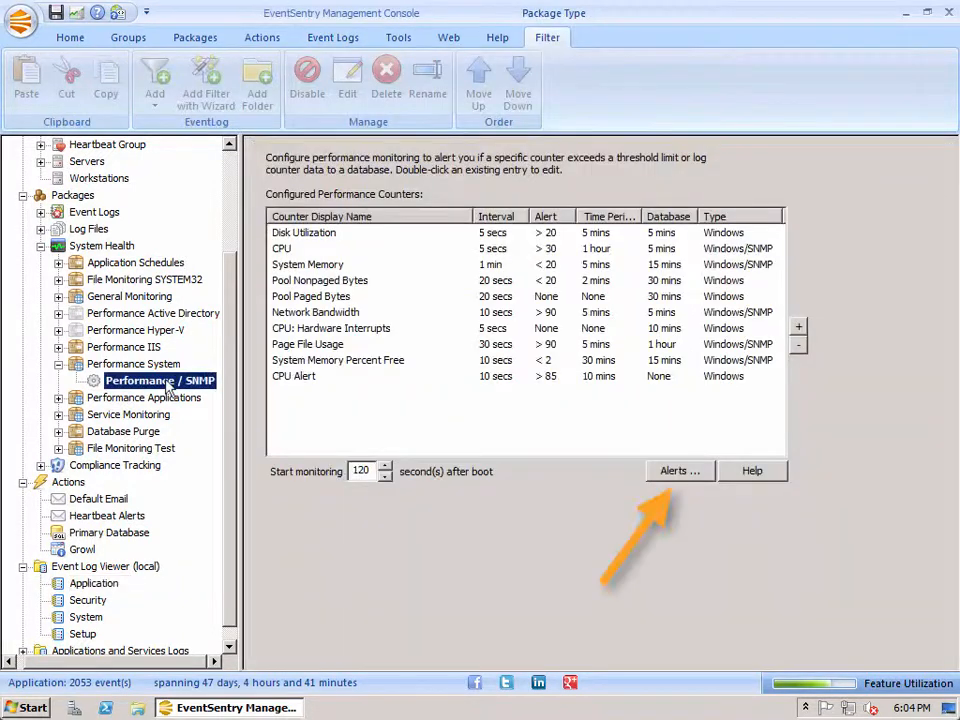
Start an alert filter from the performance counters, using the Backup TEST01 package and the Default Email action
left_click(679, 470)
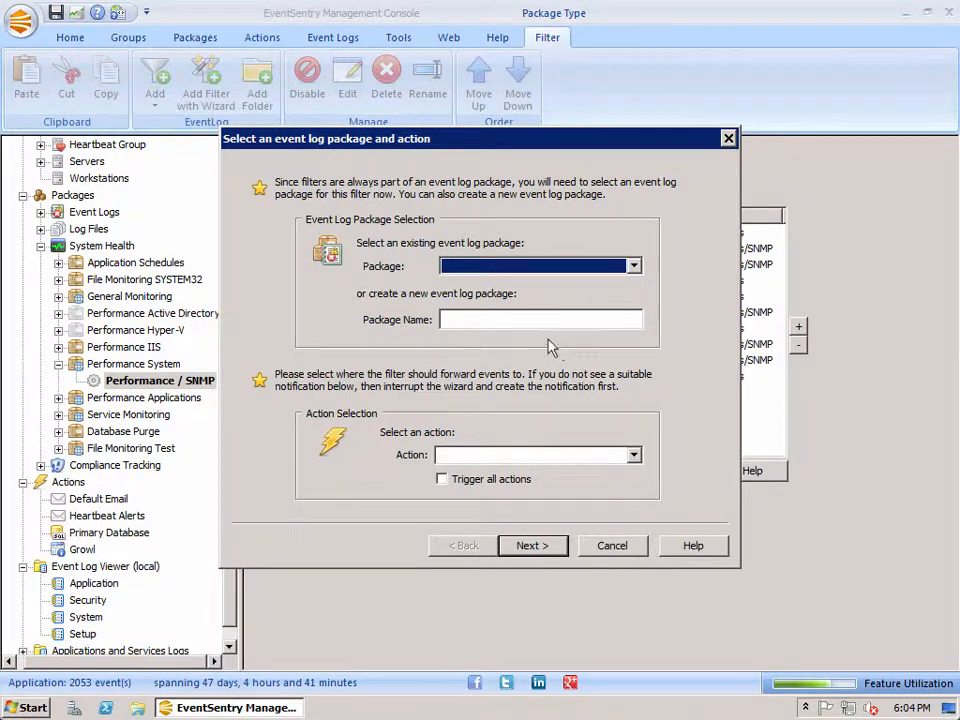
left_click(502, 271)
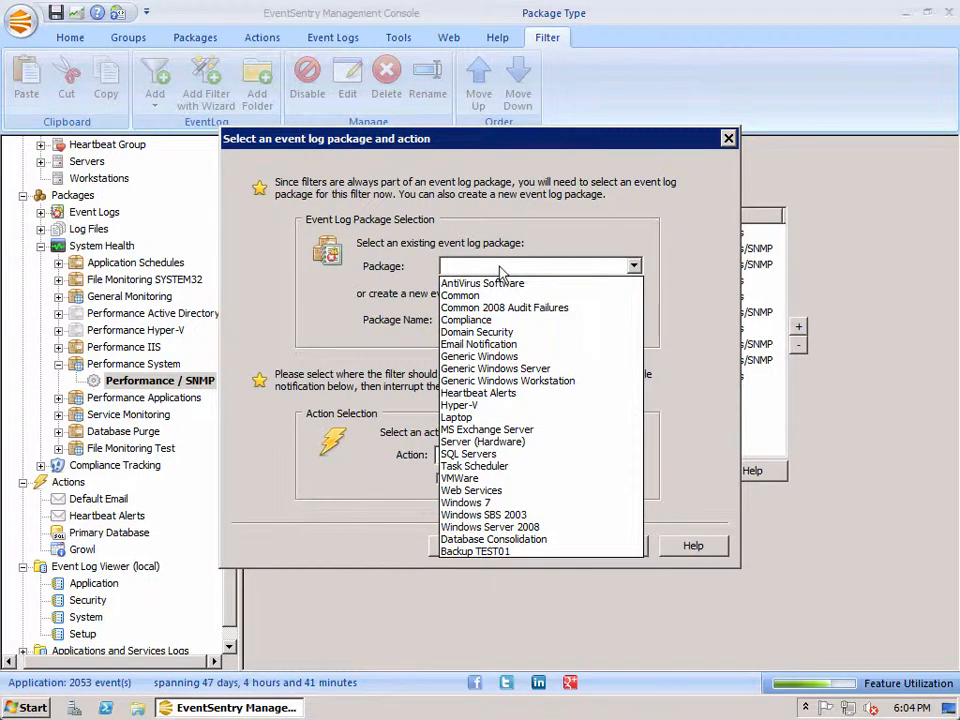
left_click(510, 551)
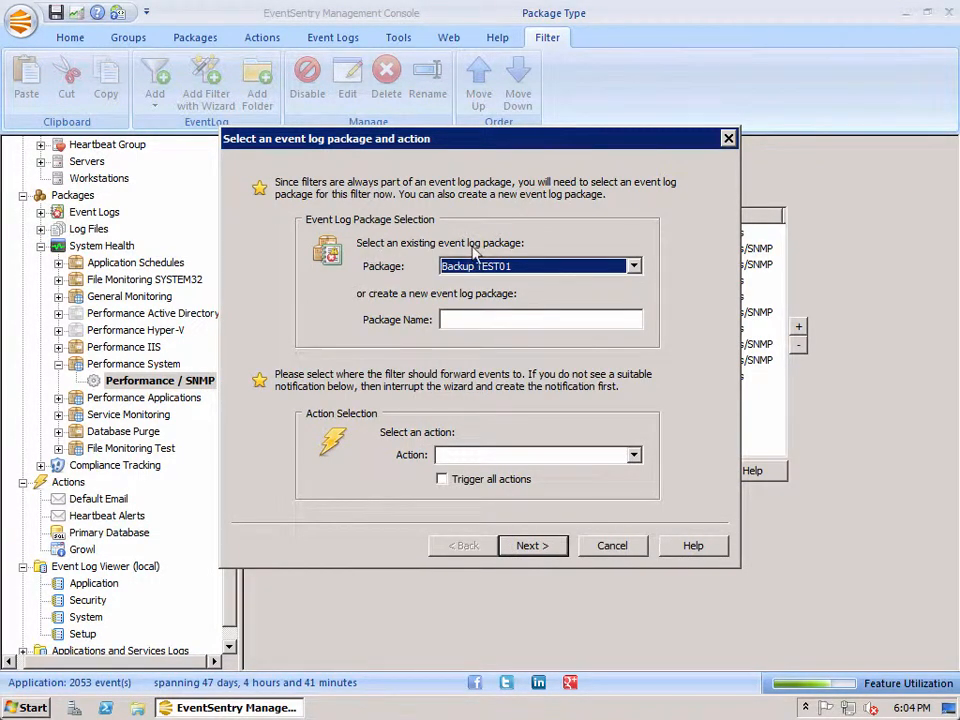
left_click(490, 275)
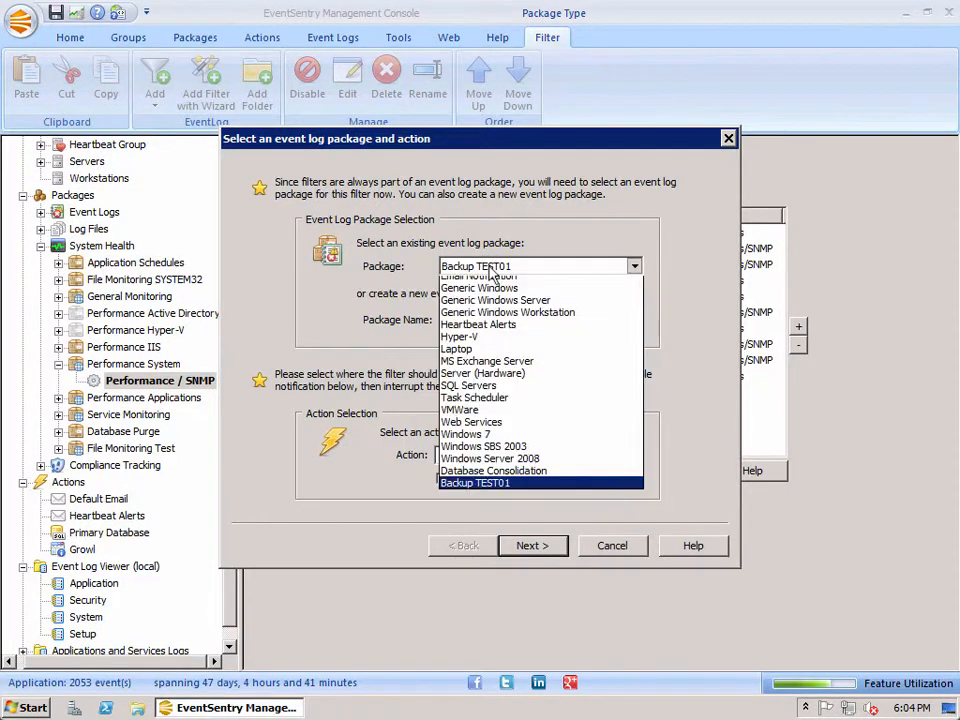
left_click(490, 275)
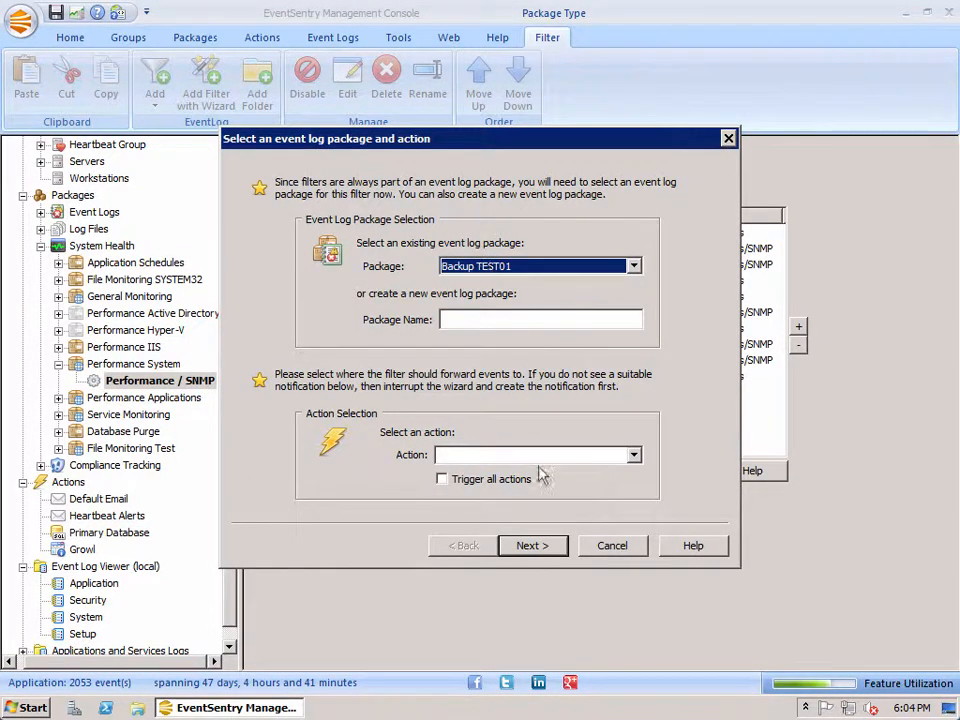
left_click(634, 455)
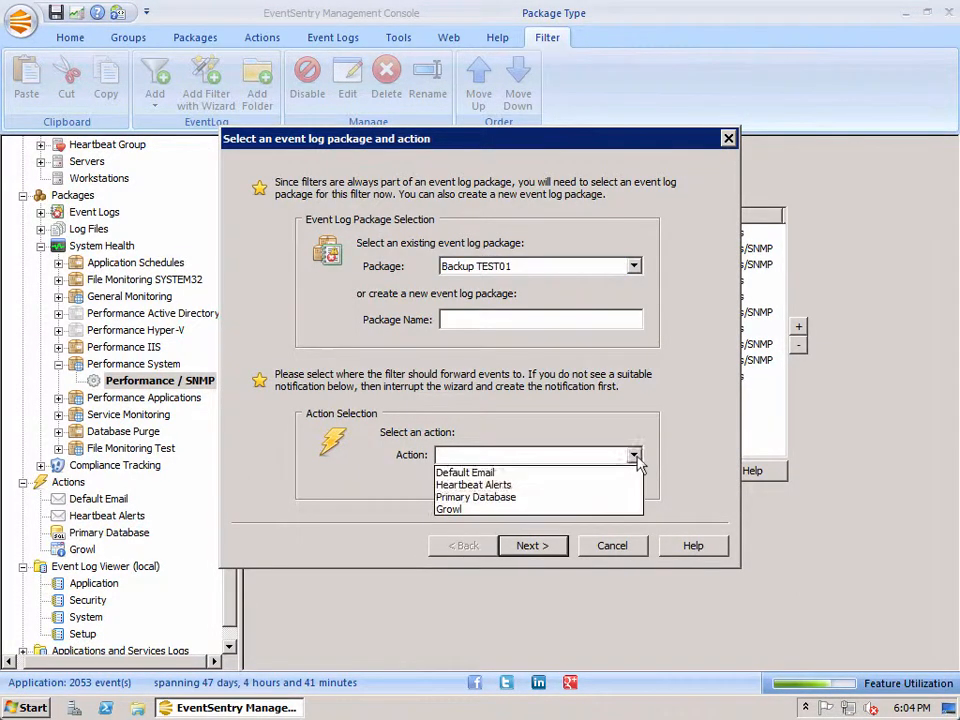
left_click(526, 474)
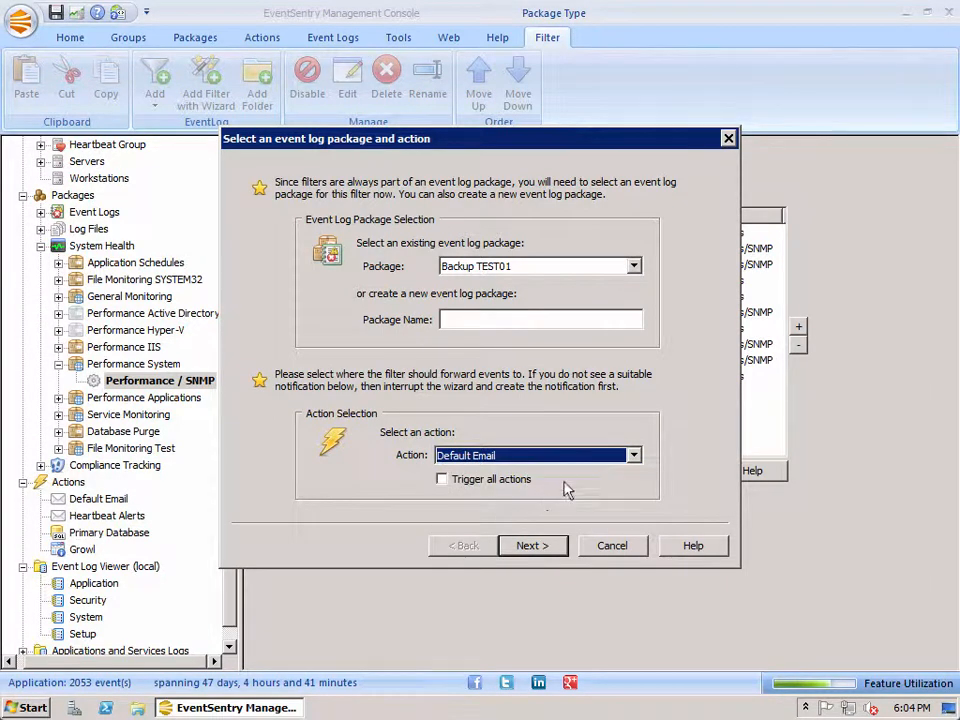
left_click(538, 547)
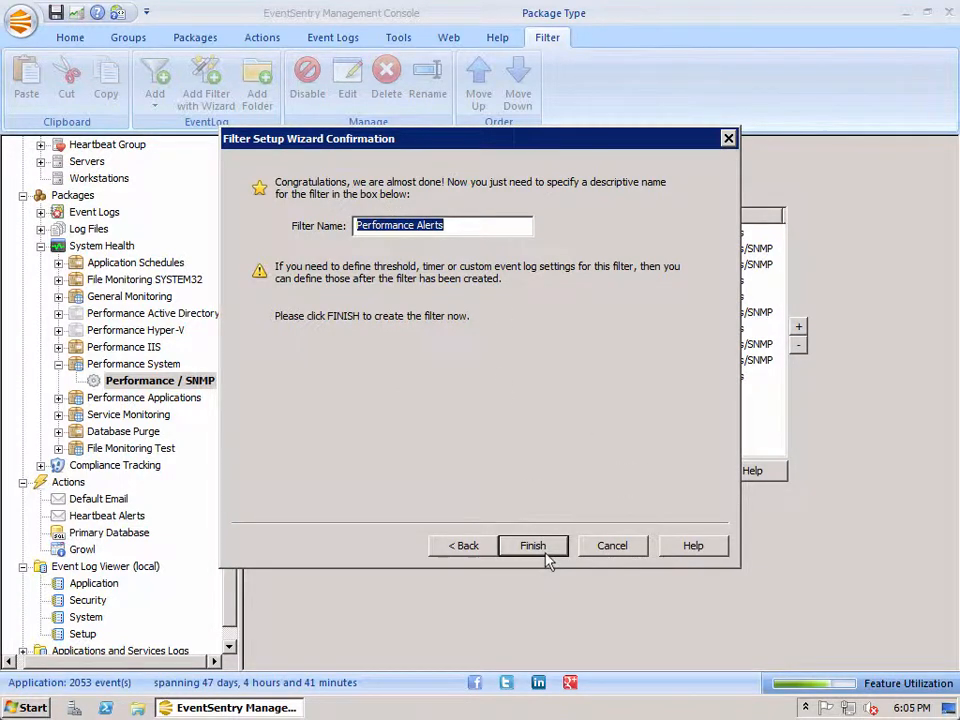
Name the new filter Exclude Backup Performance Alerts and finish creating it
type("Exclude Back")
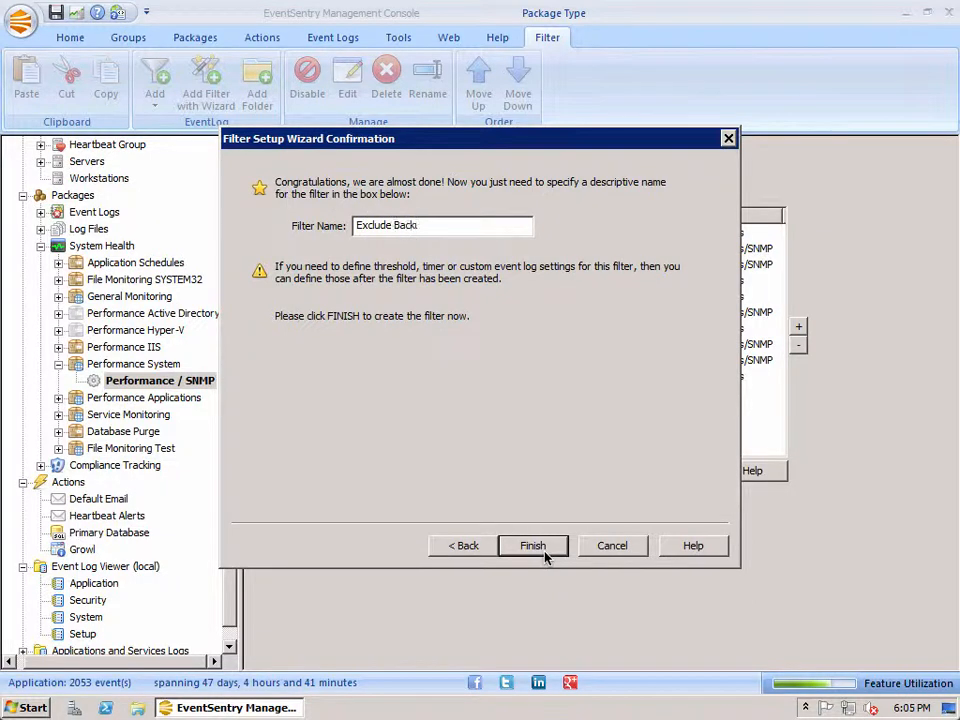
type("up Performance Alert")
left_click(544, 551)
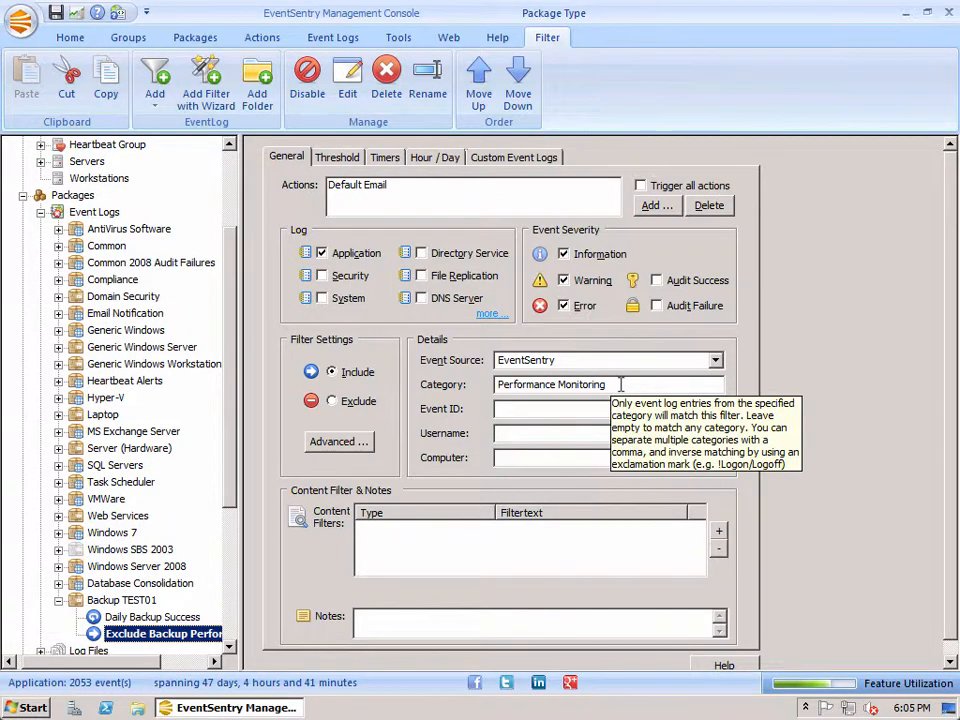
Make the performance alert filter an Exclude filter and remove the Information severity from it
left_click(348, 401)
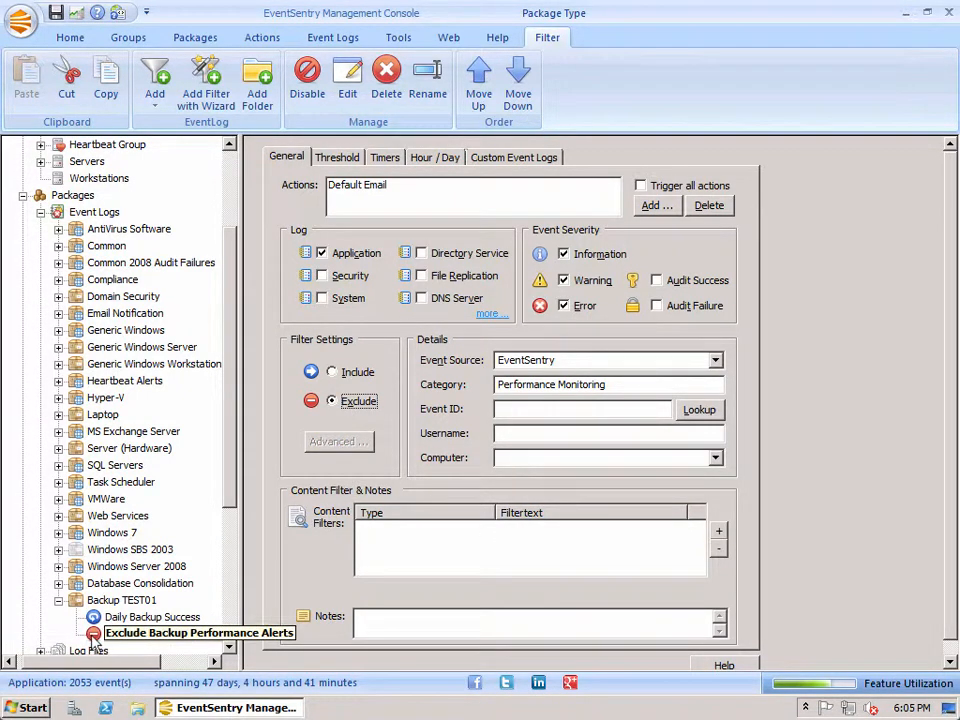
left_click(641, 384)
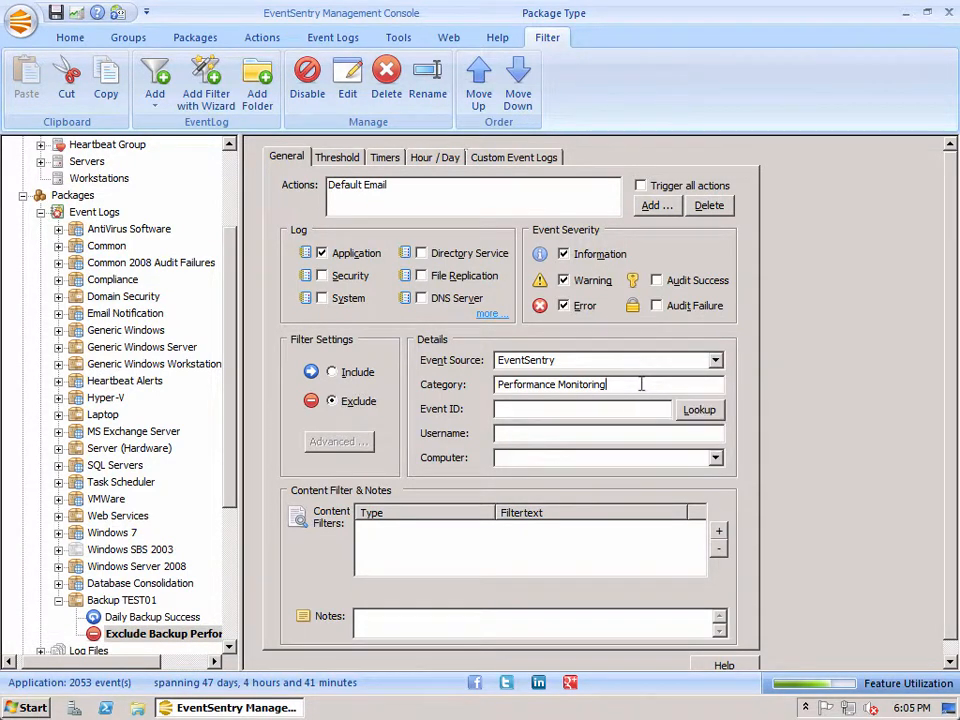
left_click(583, 256)
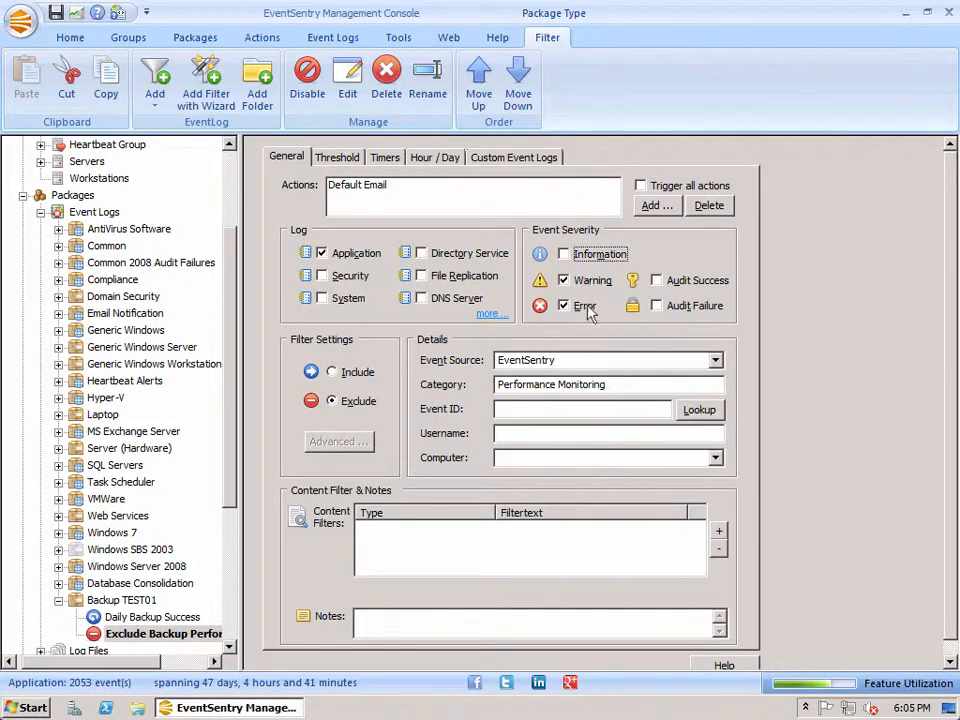
Add a schedule to the exclude filter for Monday through Sunday from 01:00 to 05:00, with All Day turned off
left_click(446, 164)
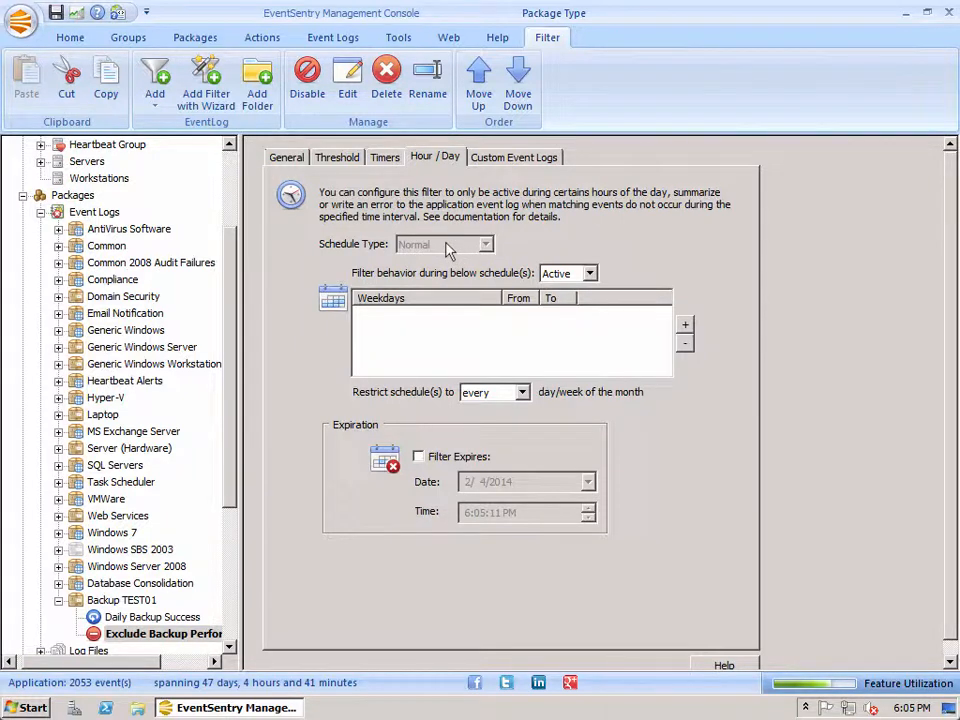
left_click(686, 327)
left_click_drag(426, 327, 424, 379)
left_click(526, 360)
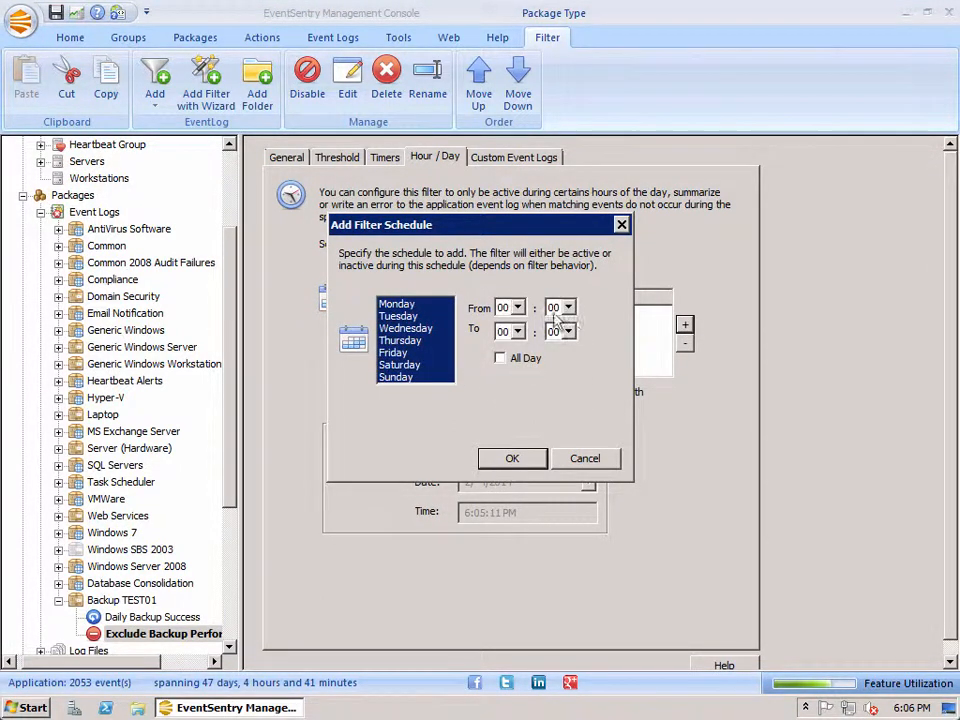
left_click(517, 307)
scroll(510, 380, "up", 5)
left_click(510, 337)
left_click(517, 331)
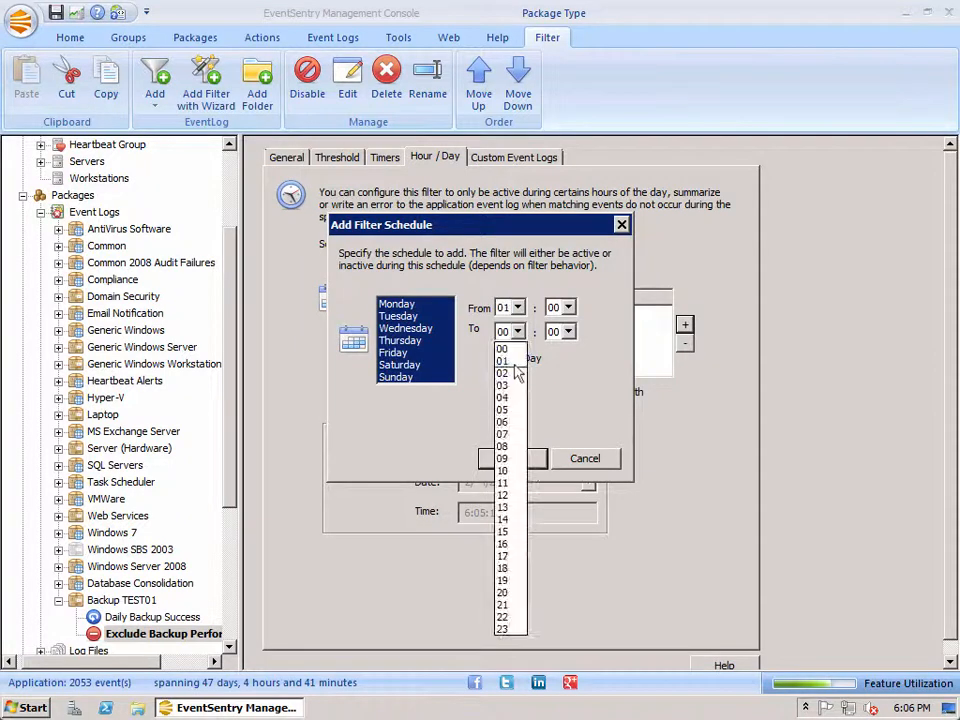
left_click(508, 405)
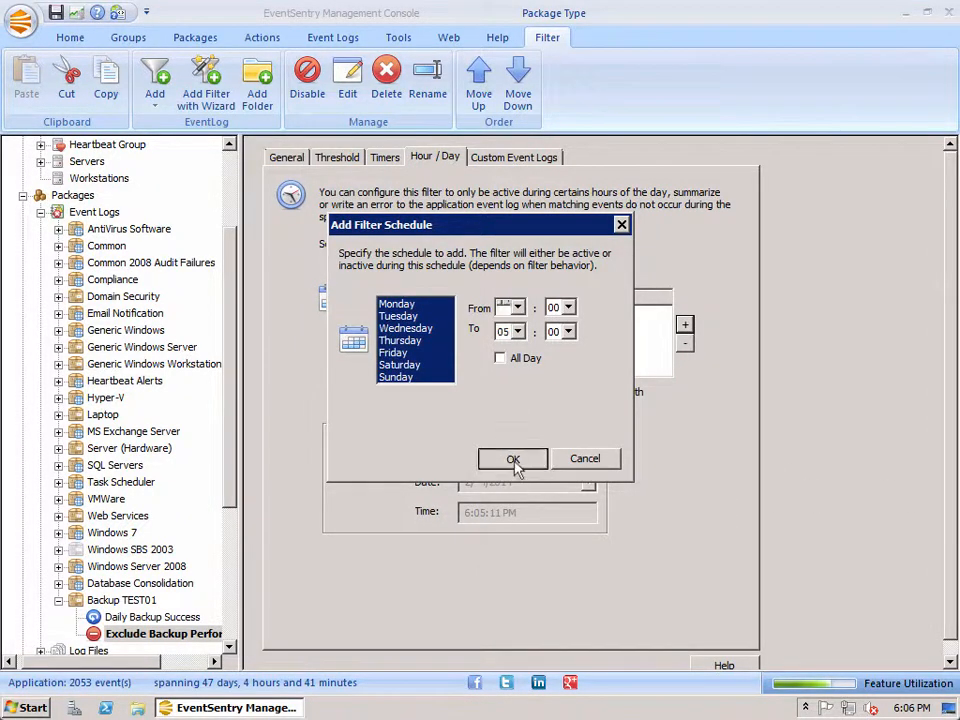
left_click(512, 461)
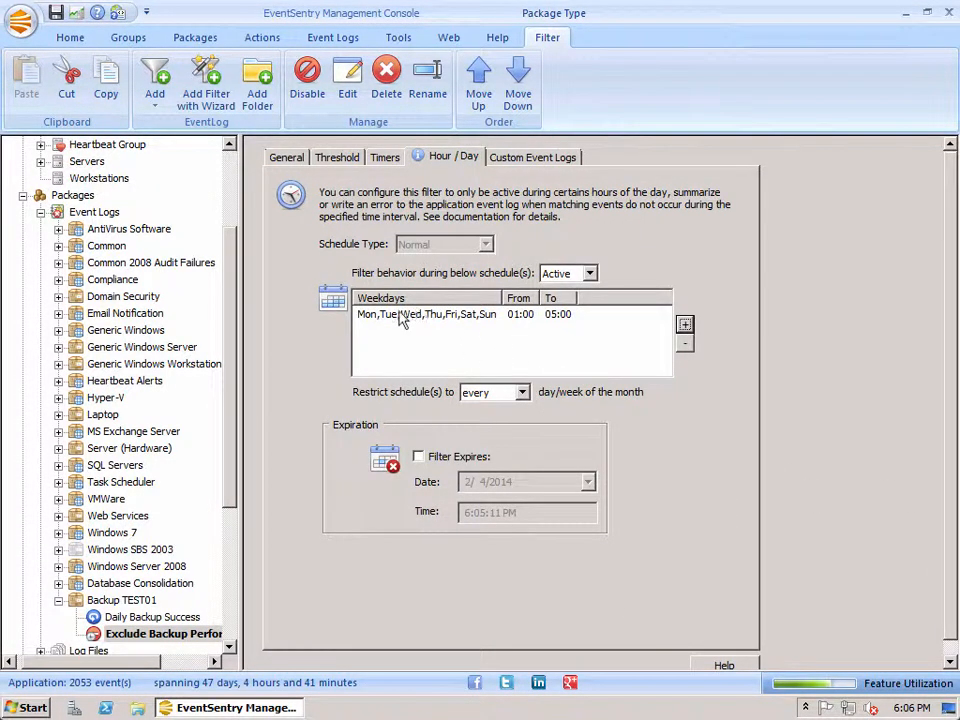
Review the exclude filter's schedule entry and compare it with the Daily Backup Success filter in the Backup TEST01 package
left_click(480, 318)
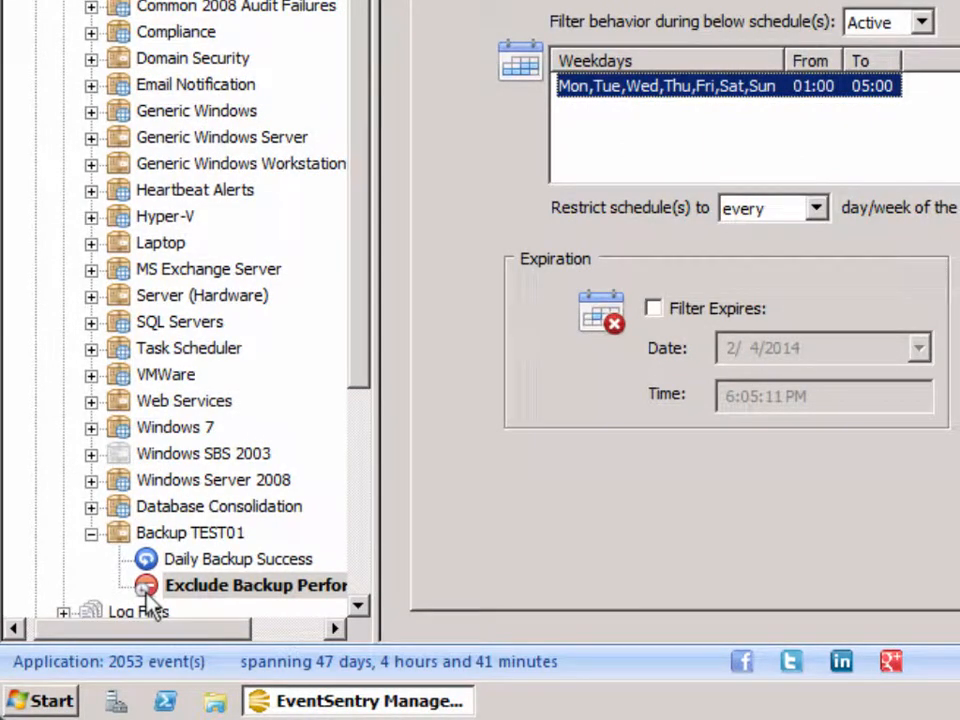
left_click(222, 565)
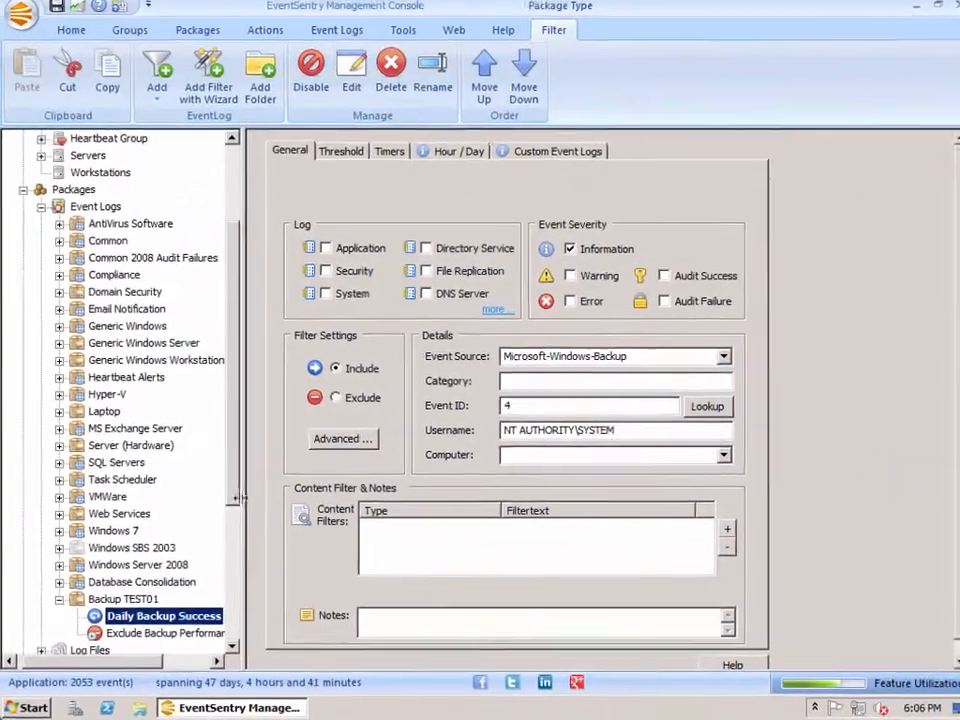
left_click_drag(358, 365, 358, 458)
left_click_drag(229, 560, 231, 637)
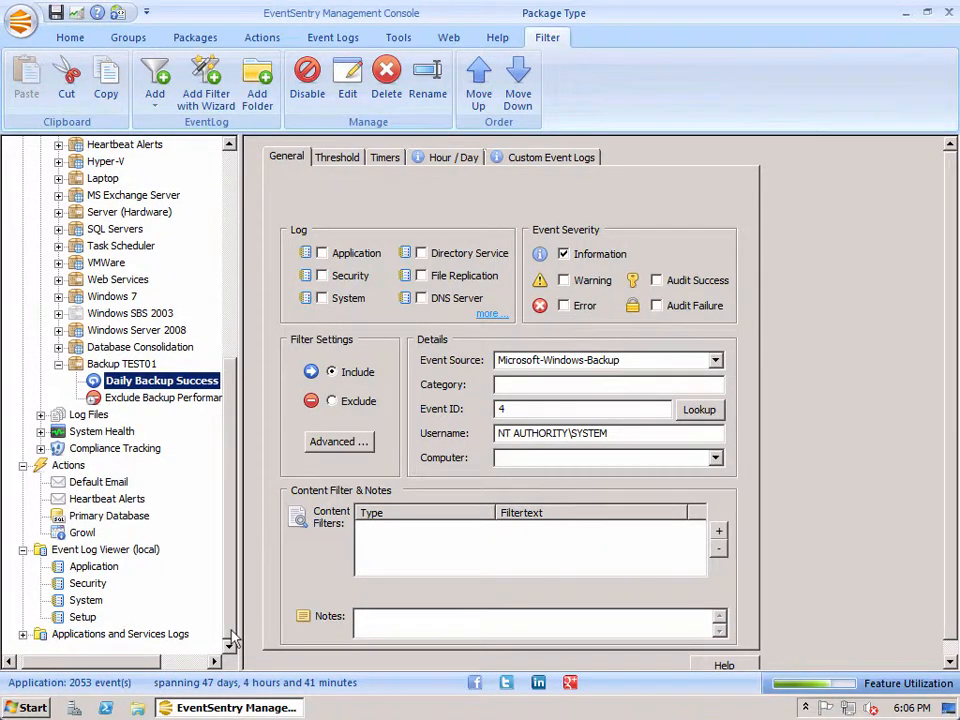
left_click(140, 400)
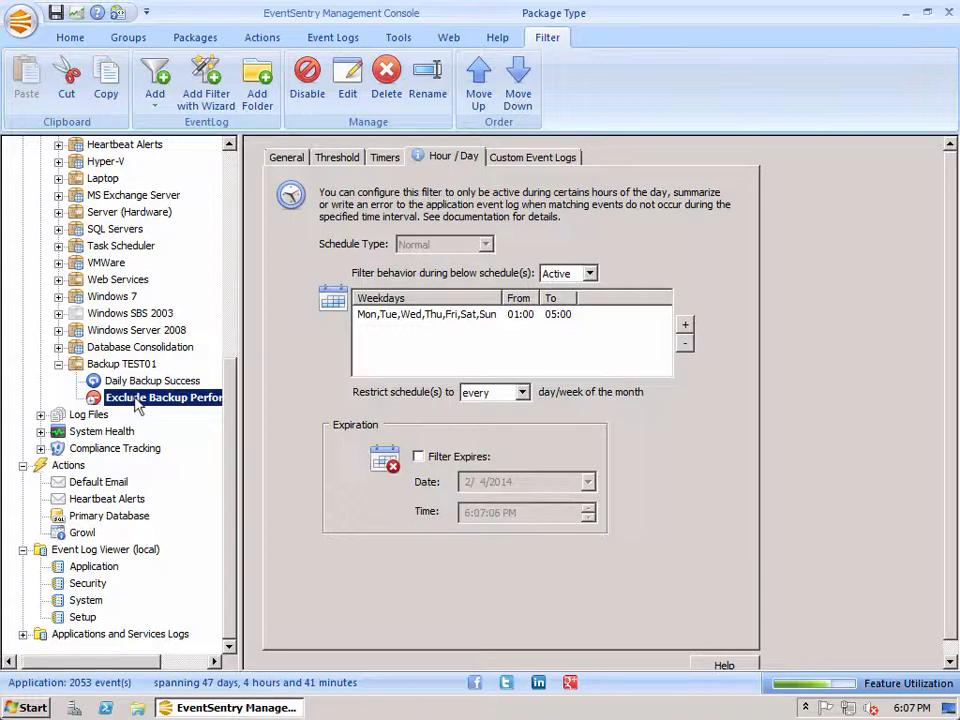
Open the Event Message Browser and list the event messages of the EventSentry source in the Application log
left_click(399, 42)
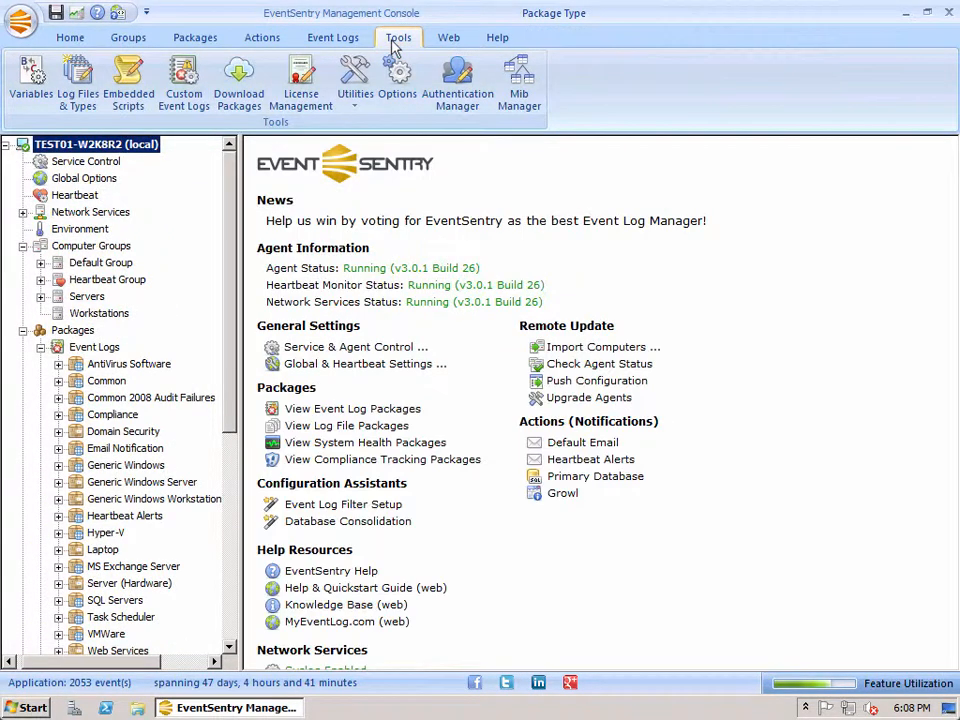
left_click(357, 107)
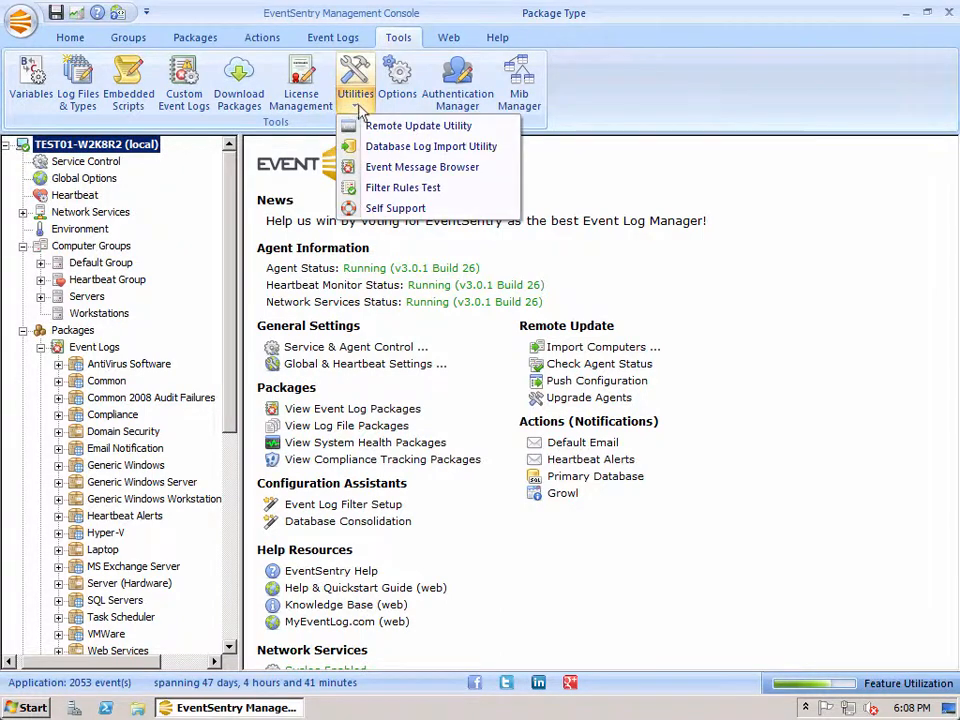
left_click(398, 170)
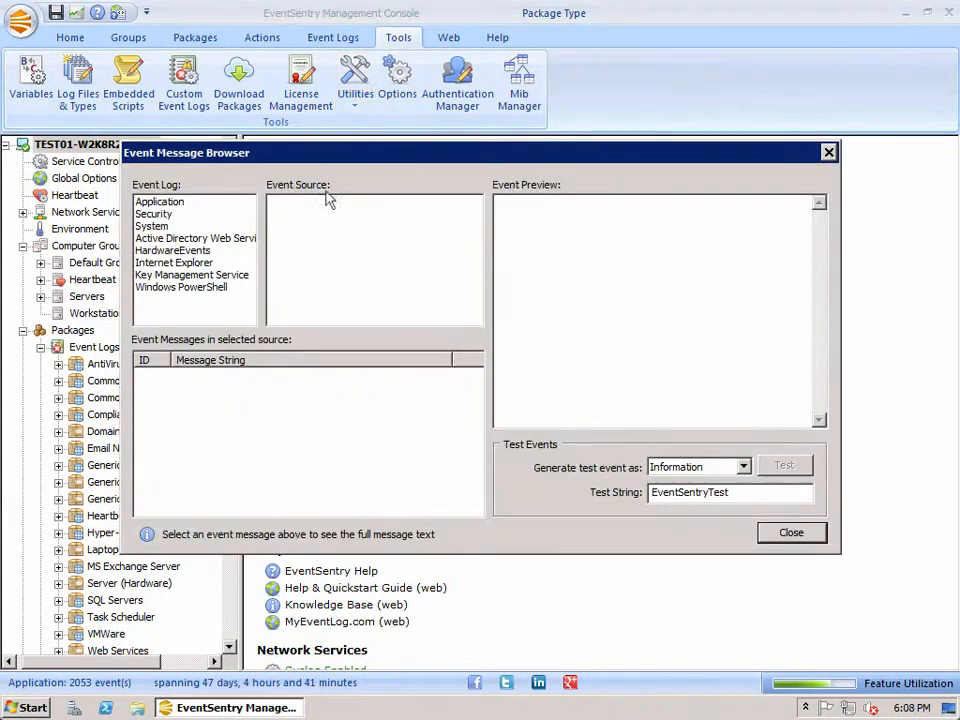
left_click(158, 203)
left_click(321, 263)
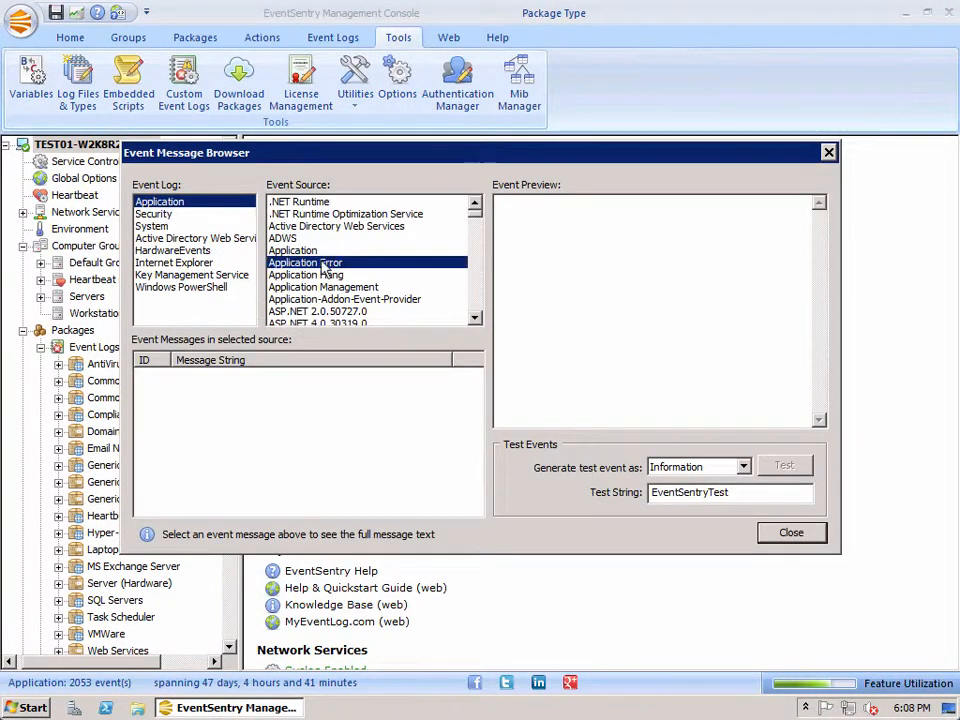
key("e")
key("e")
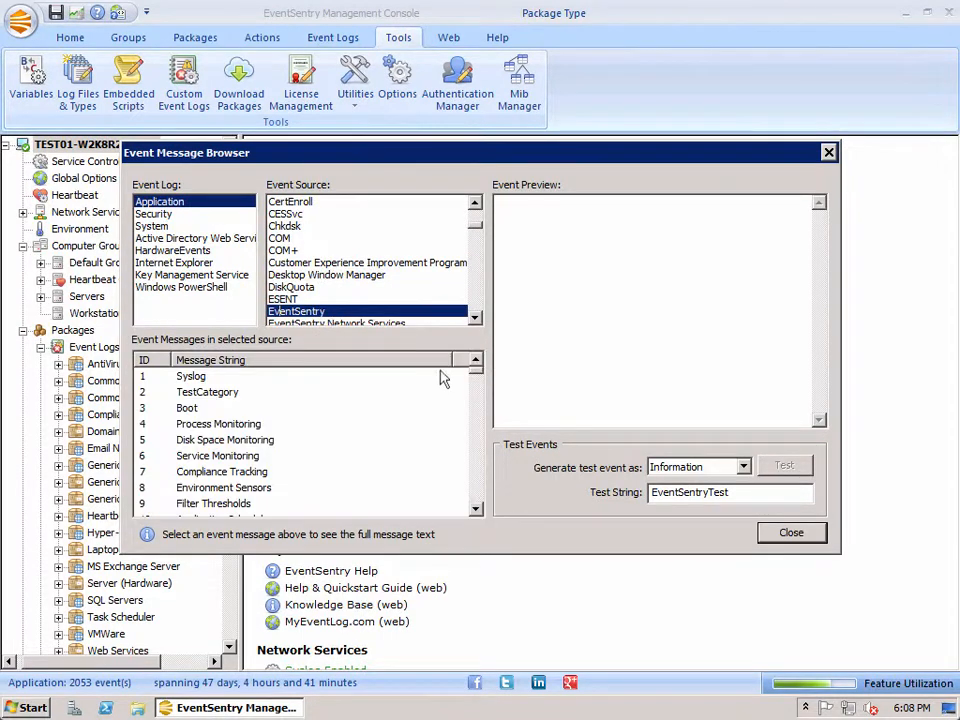
Find event ID 10620 among the EventSentry source's messages and display its full message text
left_click(318, 394)
key("1")
key("6")
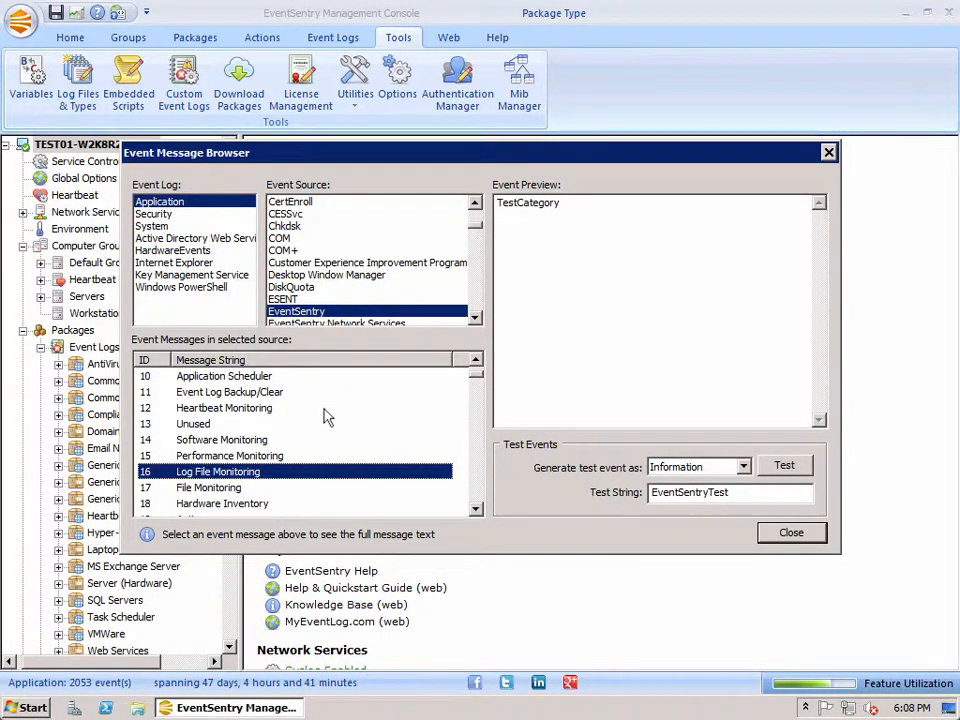
left_click(324, 410)
type("10620")
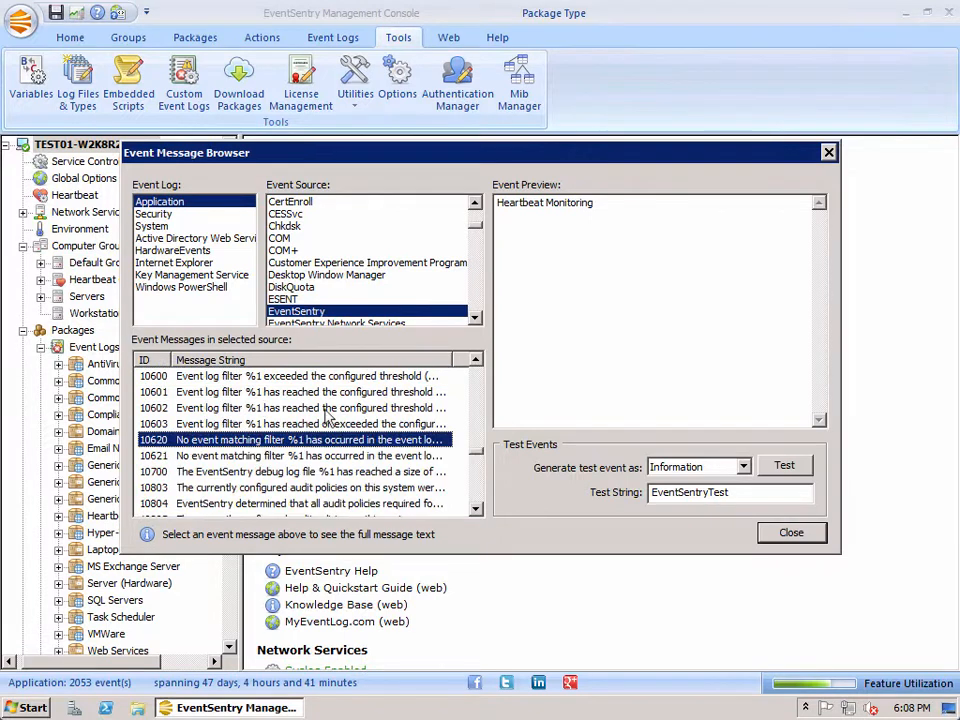
left_click(360, 444)
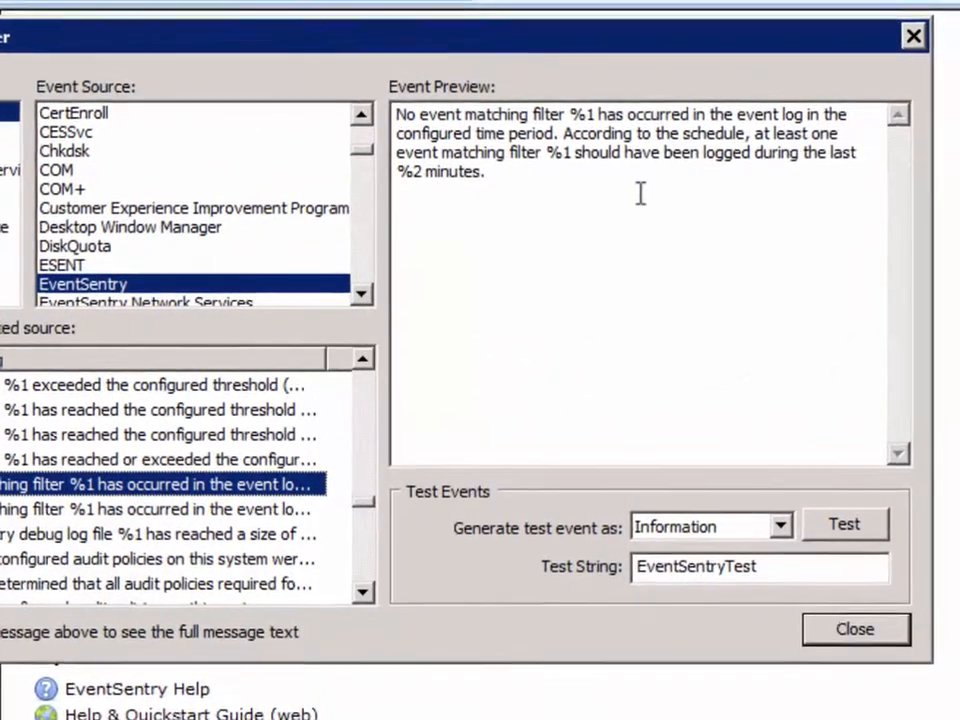
Read the message preview of event 10620, then close the Event Message Browser
left_click(641, 193)
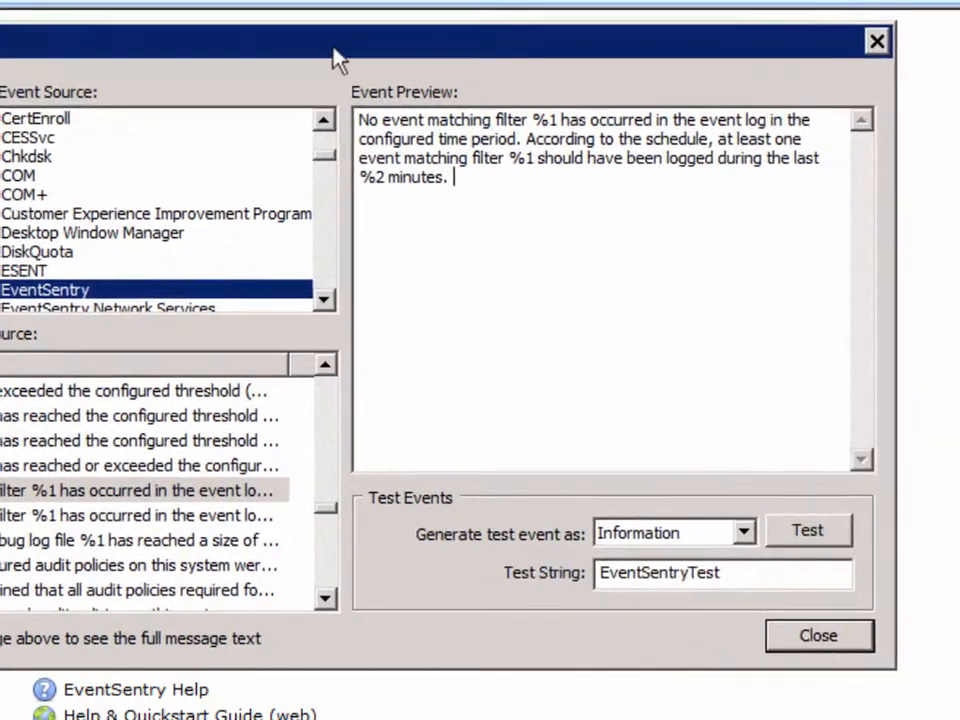
left_click_drag(333, 47, 356, 44)
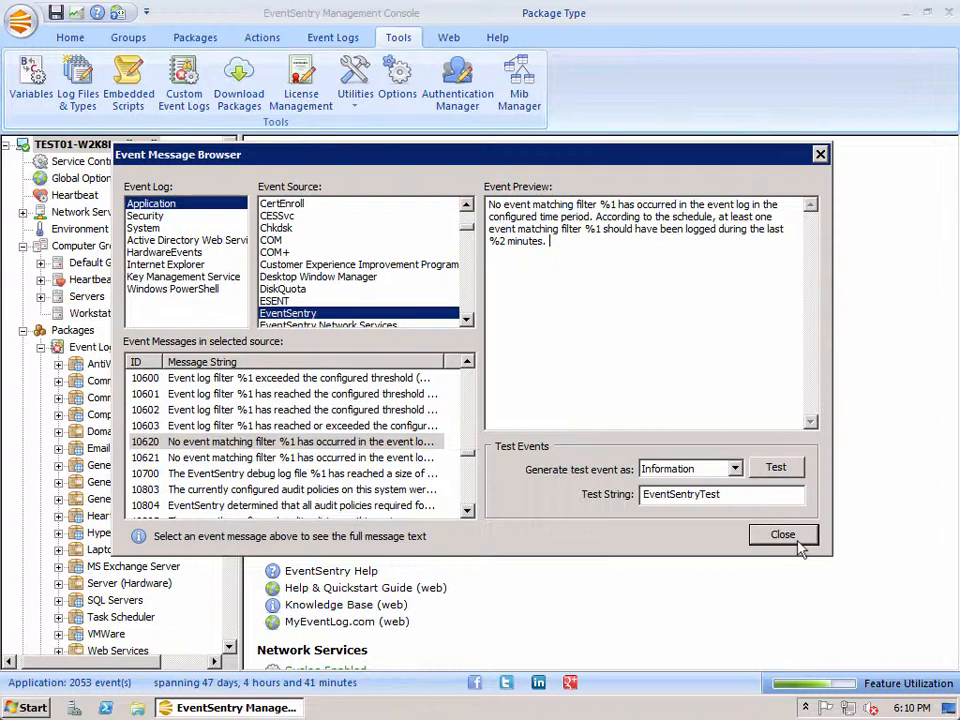
left_click(804, 540)
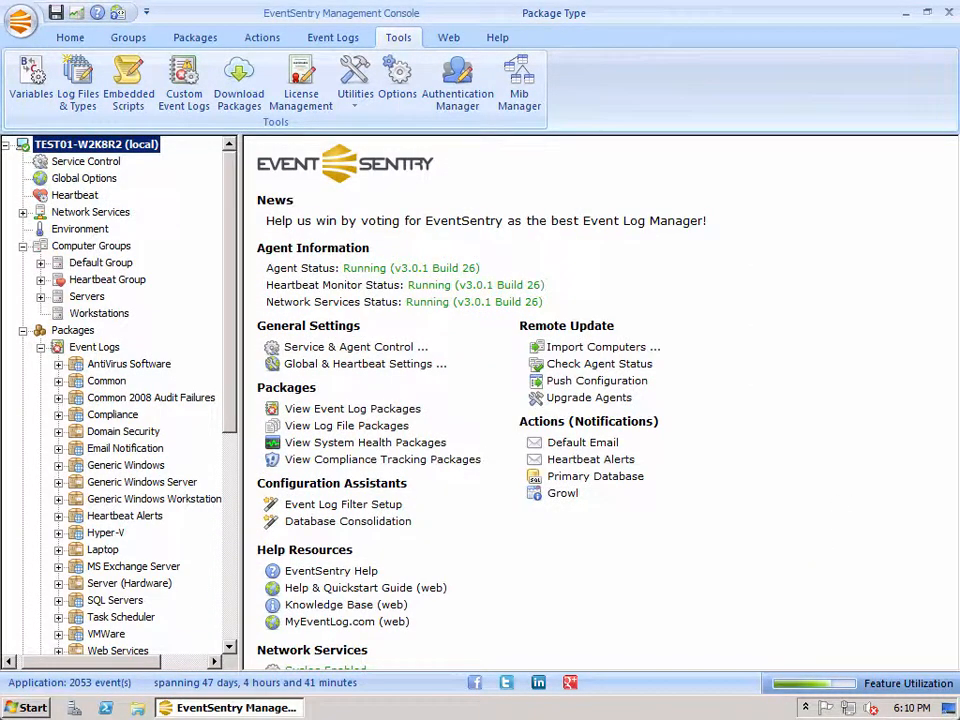